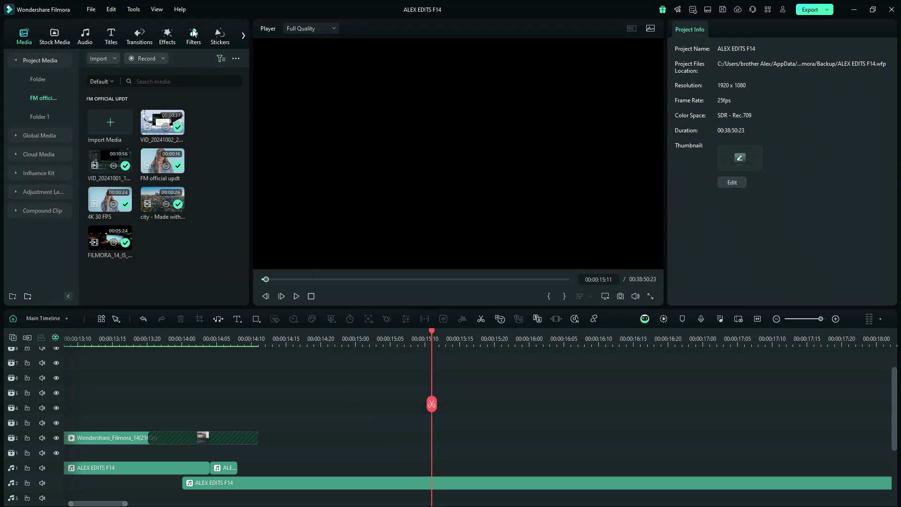
Step: Check for a software update
left_click(180, 9)
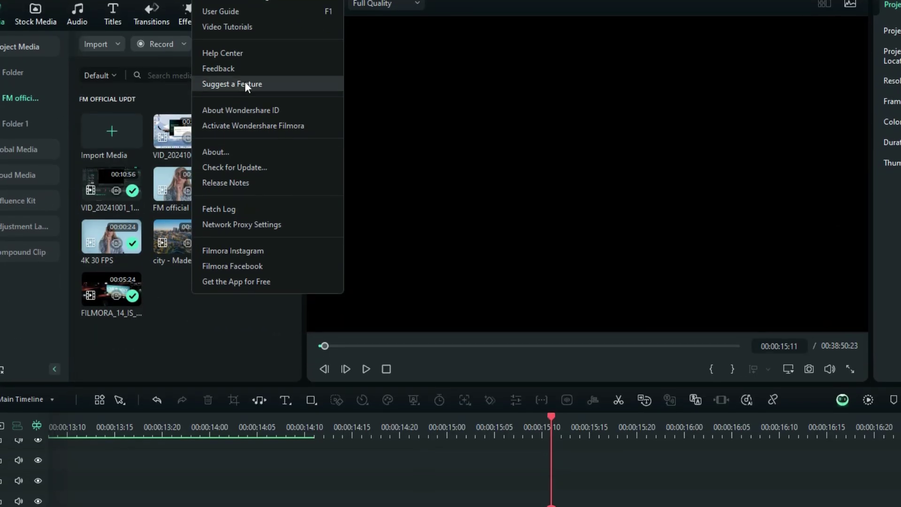
left_click(229, 200)
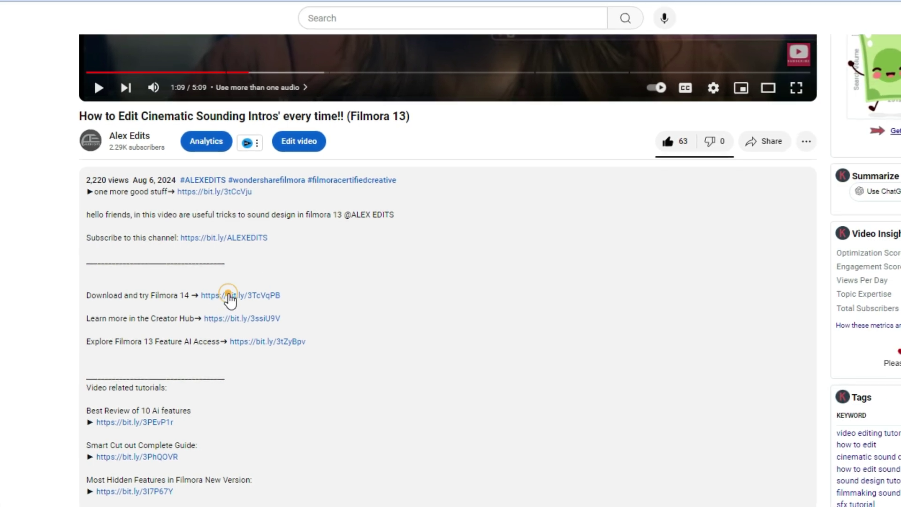
Step: Switch to the browser, open the Filmora 14 download link in the YouTube video's description, and request the free trial version
left_click(230, 296)
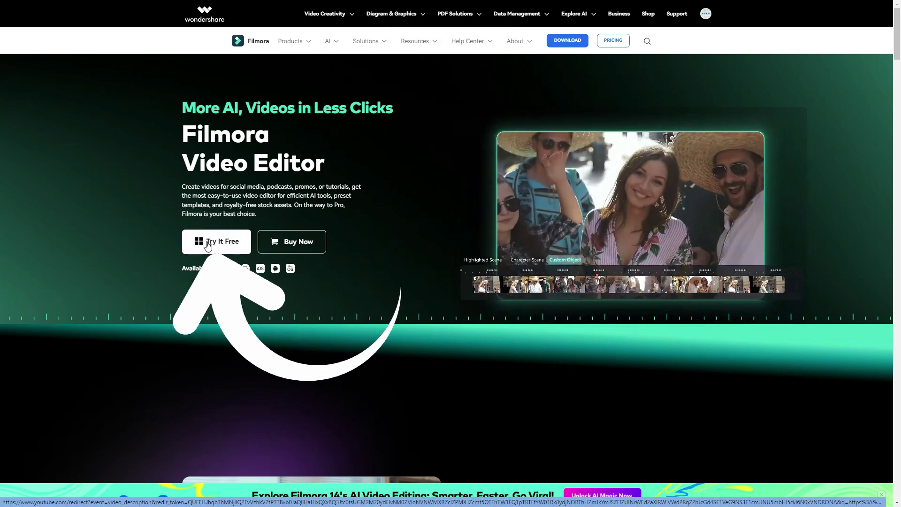
left_click(208, 242)
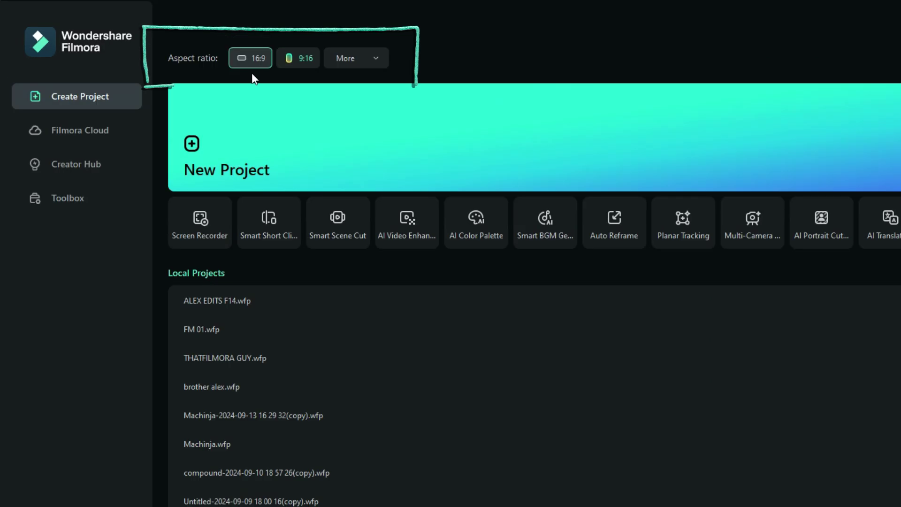
Step: Try the 16:9, 9:16 and additional aspect ratio presets for a new project
left_click(294, 53)
left_click(249, 57)
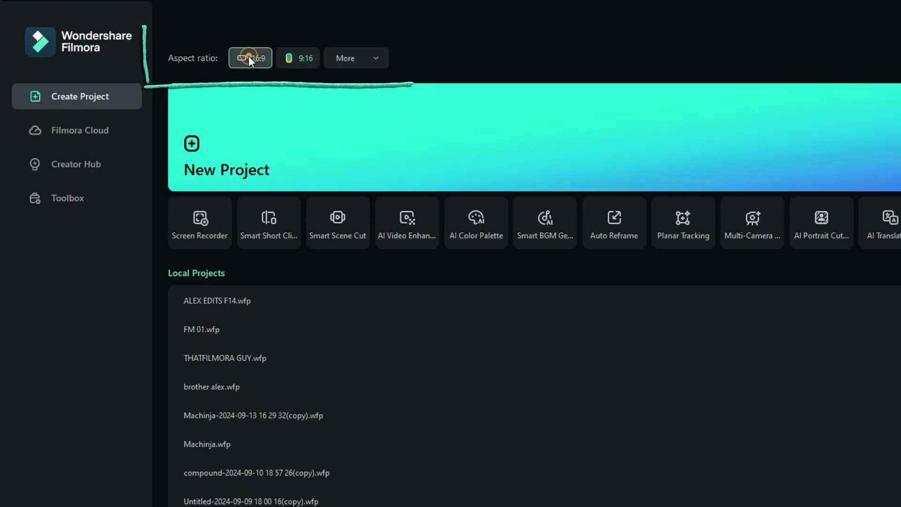
left_click(290, 56)
left_click(345, 54)
left_click(354, 96)
left_click(356, 57)
left_click(363, 117)
left_click(351, 58)
left_click(362, 144)
left_click(256, 56)
left_click(300, 58)
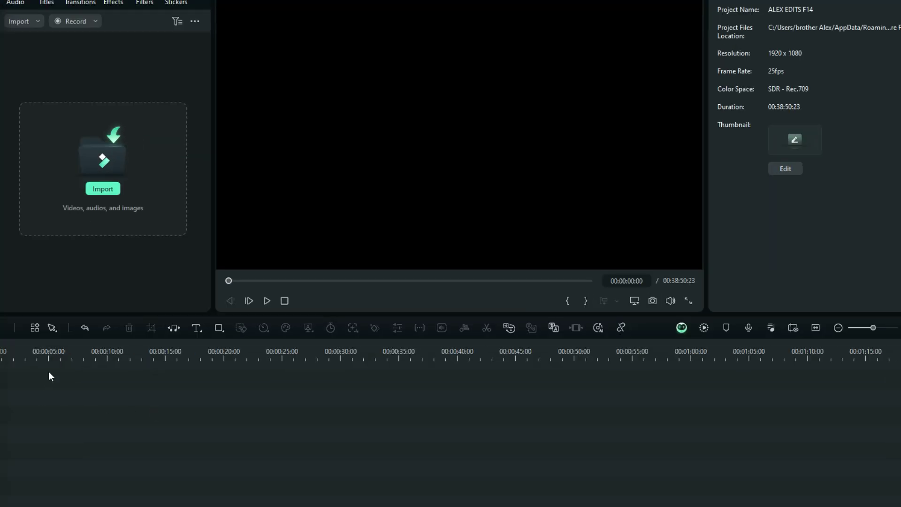
Step: Open the media import dialog and dismiss it without importing any file
left_click(141, 187)
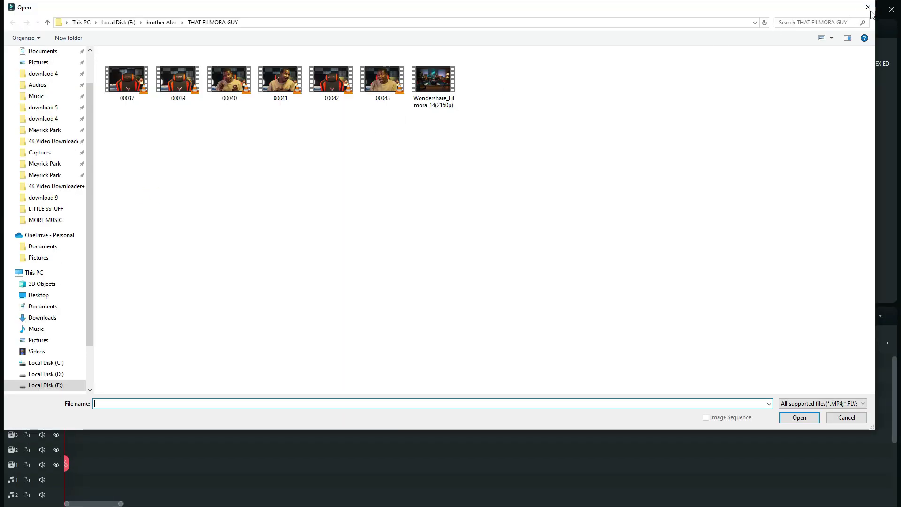
key("Escape")
Step: Create a multi-camera clip named interview shoot 2 from the 4K 30 FPS, city and FM official updt clips, synchronized by First Frame without proxy files
left_click(42, 100)
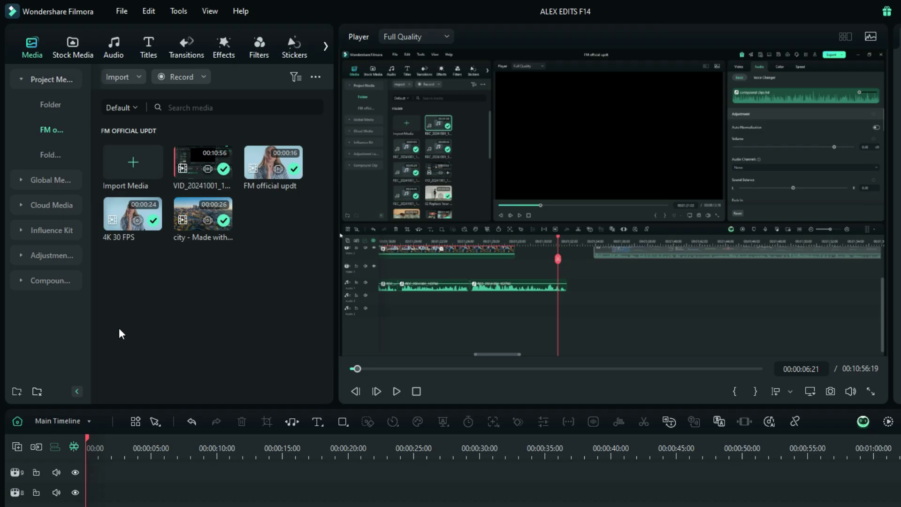
double_click(91, 162)
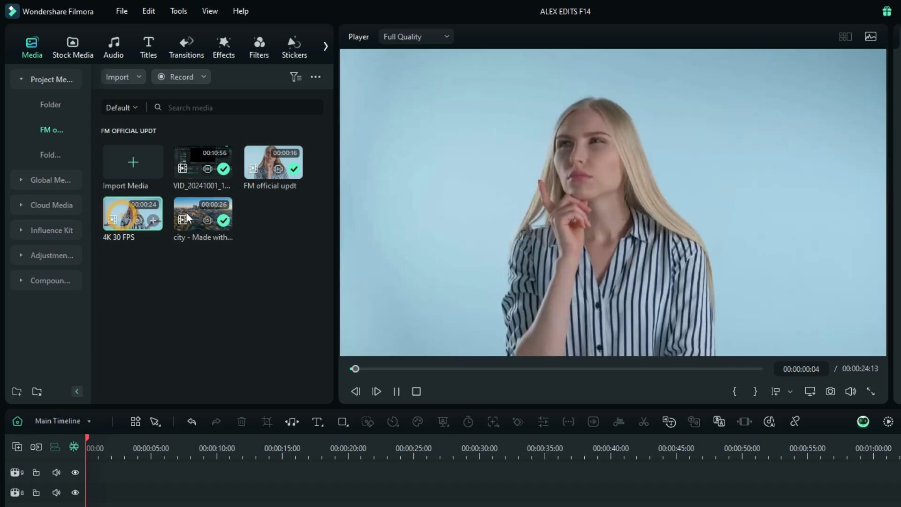
left_click(187, 217)
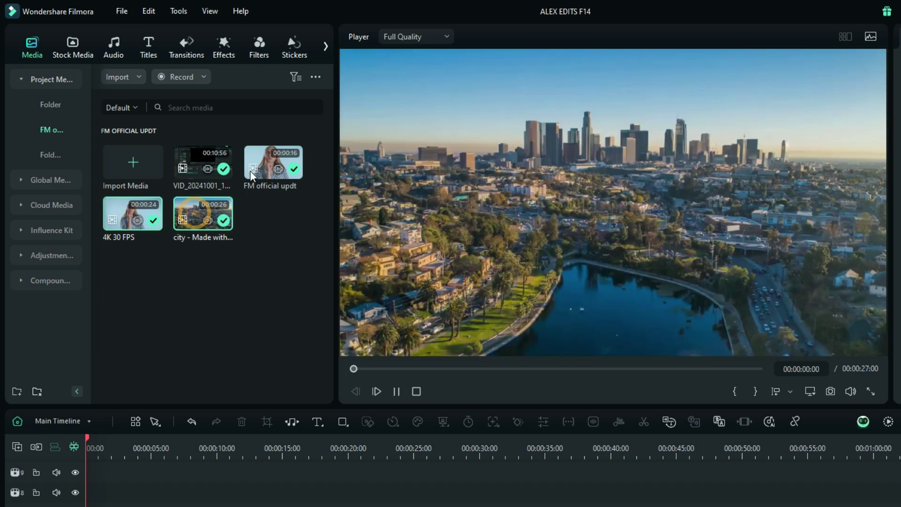
left_click(267, 160)
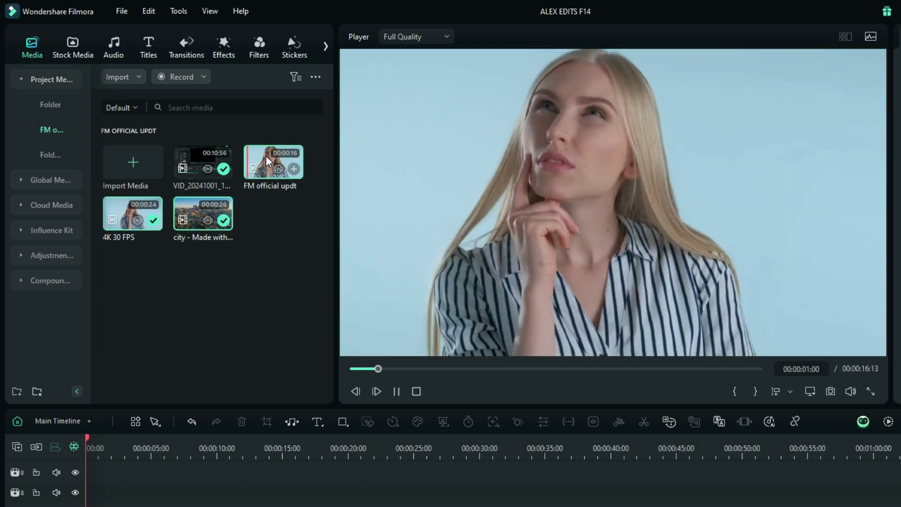
right_click(266, 160)
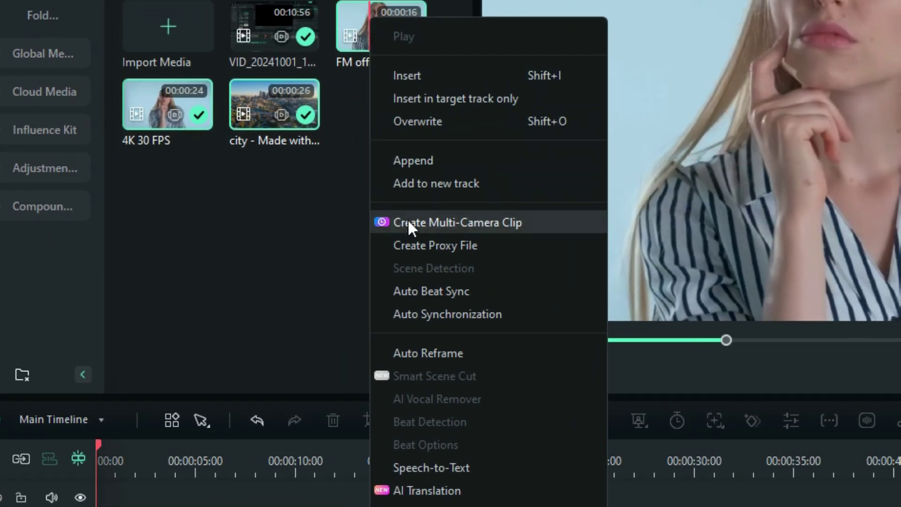
left_click(408, 223)
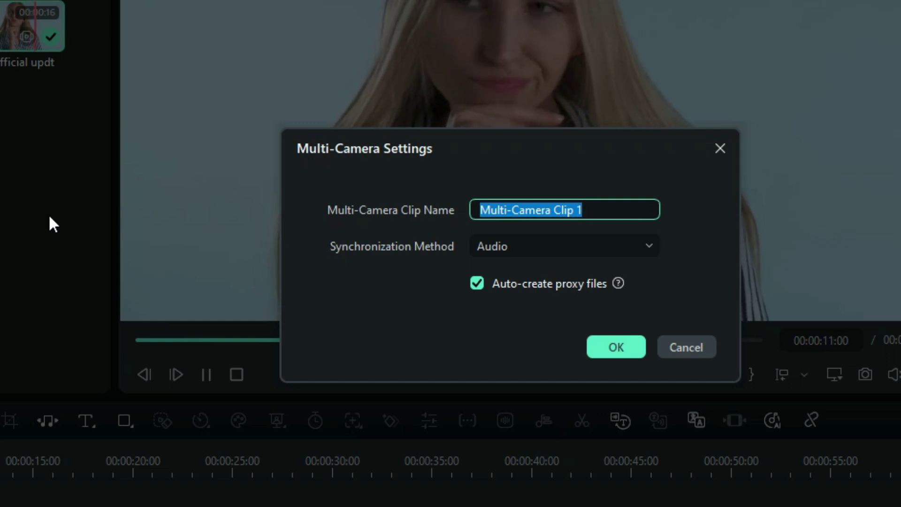
type("interview shoot 2")
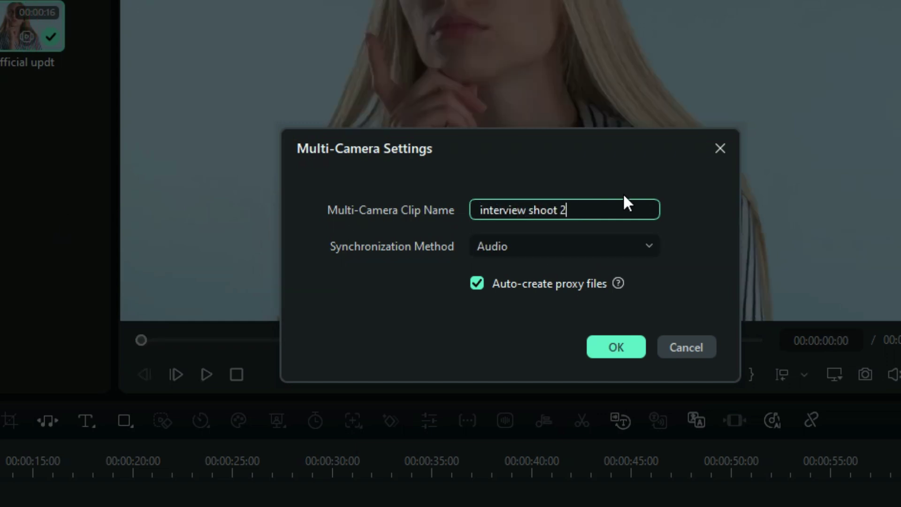
left_click(575, 242)
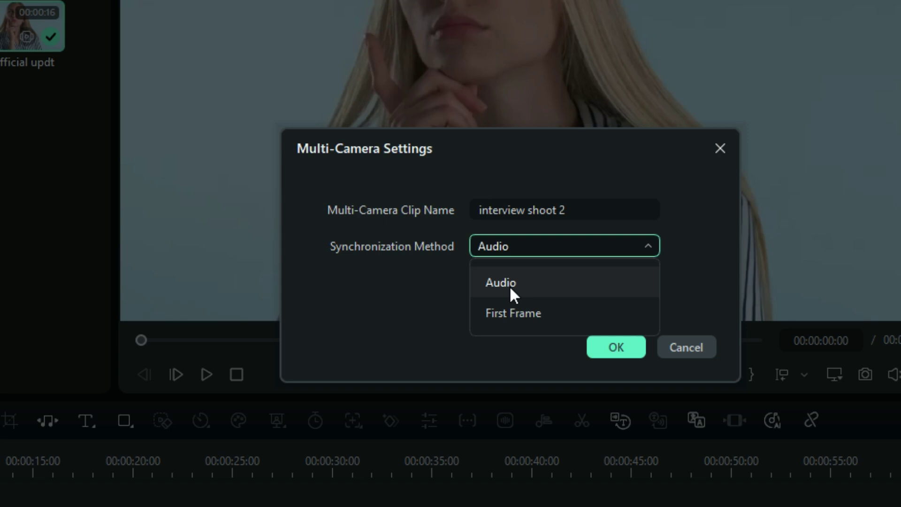
left_click(510, 312)
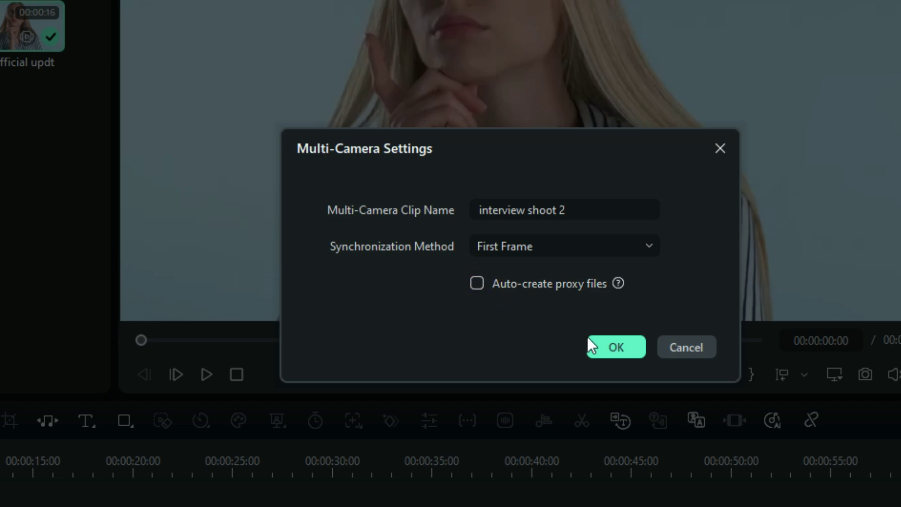
left_click(598, 346)
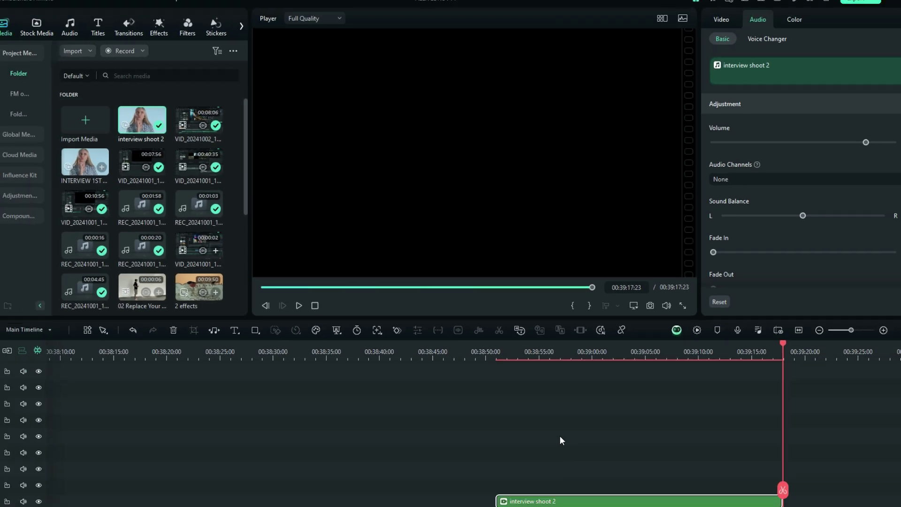
Step: Move the interview shoot 2 clip earlier on its track so it starts at about 00:38:43
scroll(565, 443, "down", 2)
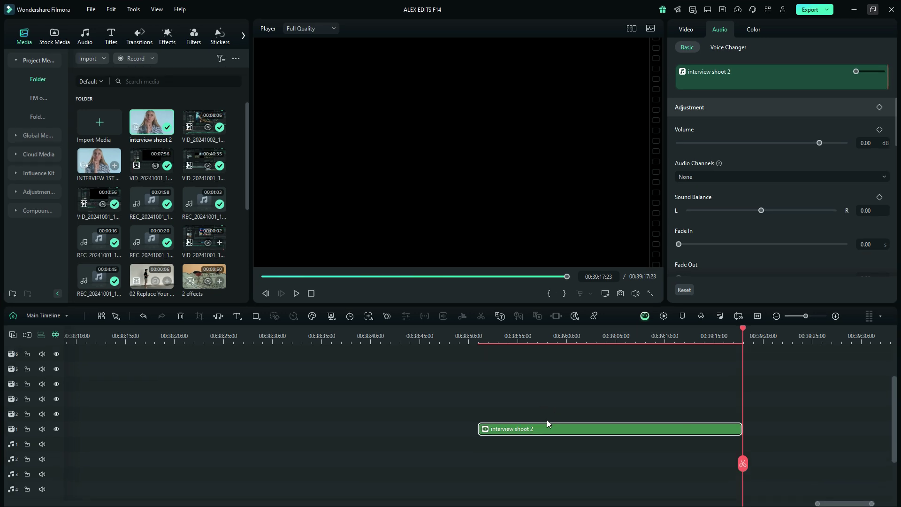
left_click_drag(541, 426, 497, 415)
Step: Open the timeline inside the interview shoot 2 clip, disable its reminder for the future, and return to the main timeline
double_click(507, 426)
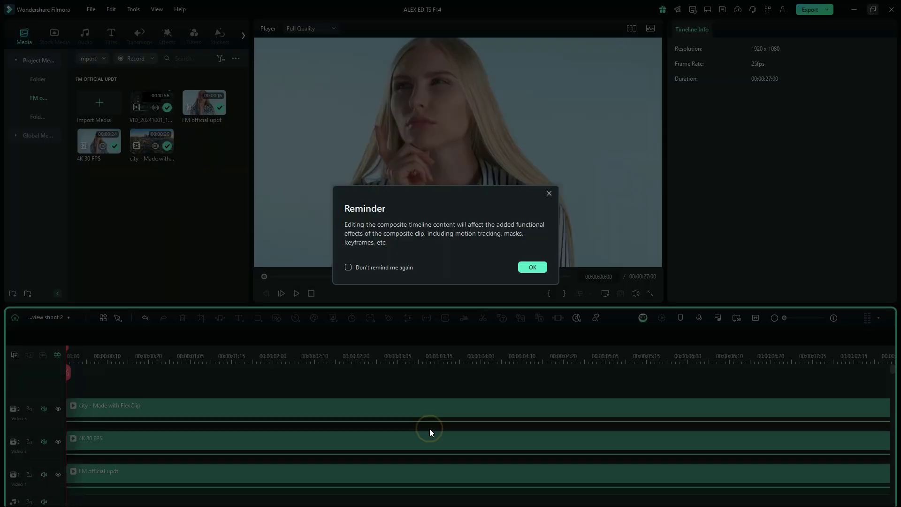
left_click(380, 268)
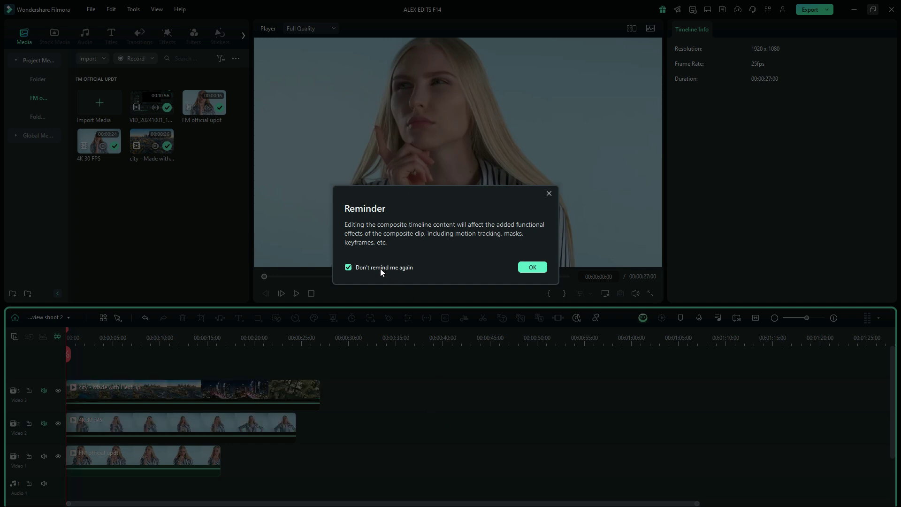
left_click(532, 267)
left_click(177, 387)
left_click(144, 317)
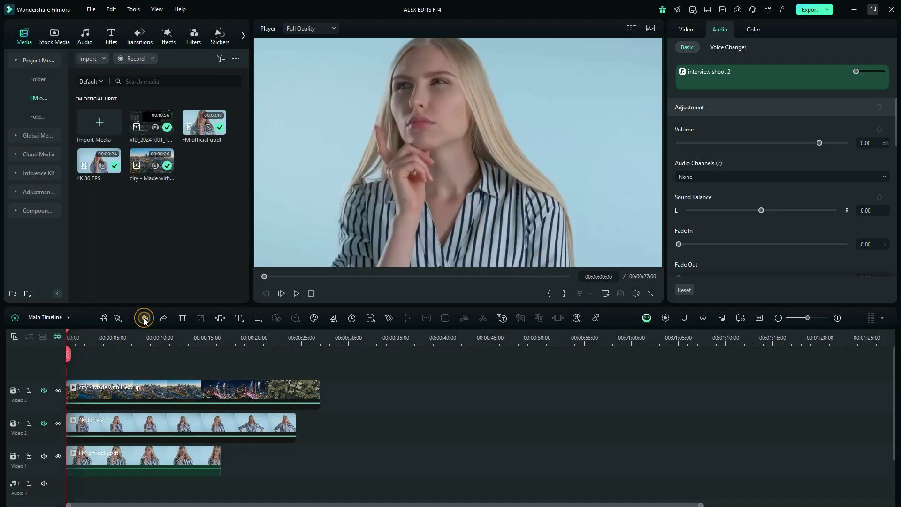
Step: Switch to the interview shoot 2 timeline to view its tracks and go back to the main timeline
left_click(67, 315)
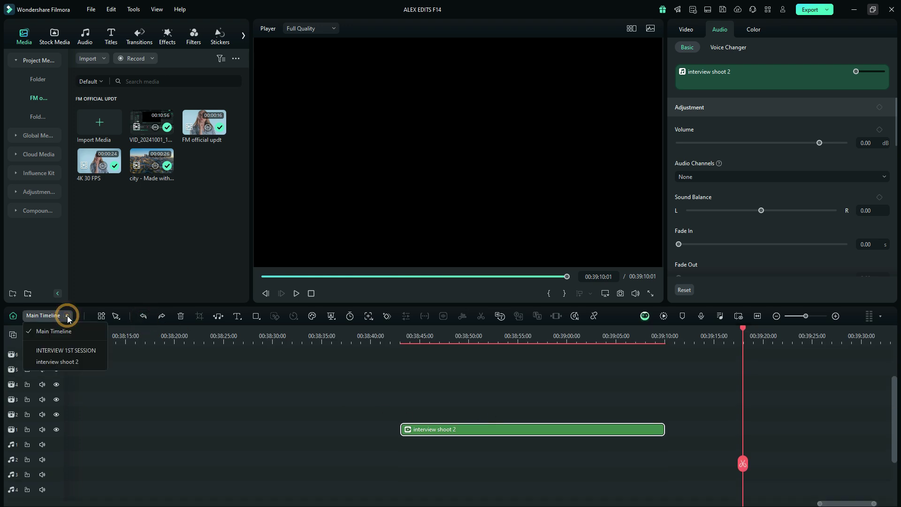
left_click(60, 362)
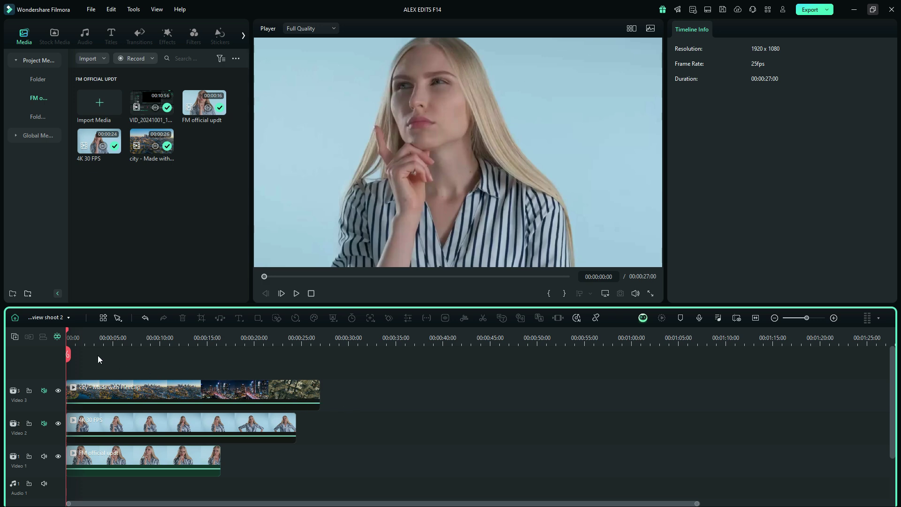
left_click(14, 319)
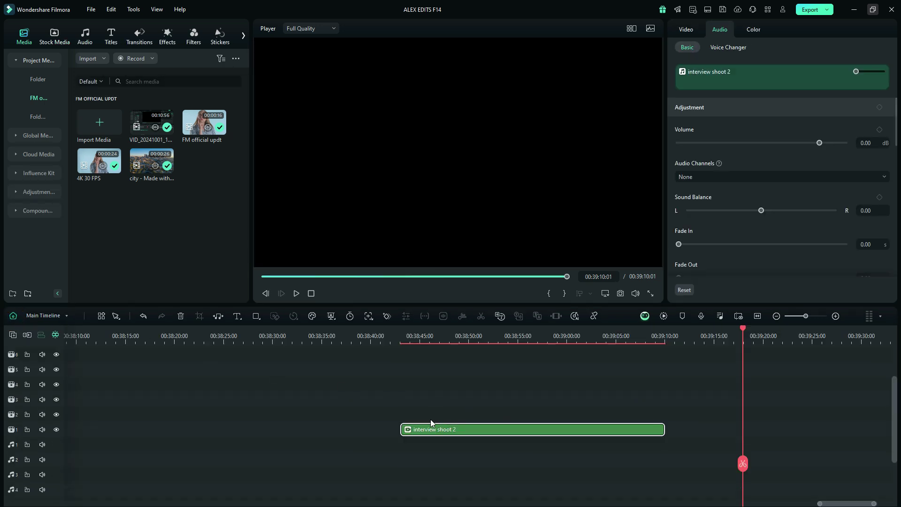
Step: Turn on the multi-camera view for the interview shoot 2 clip and place the playhead at the clip's start
left_click(516, 426)
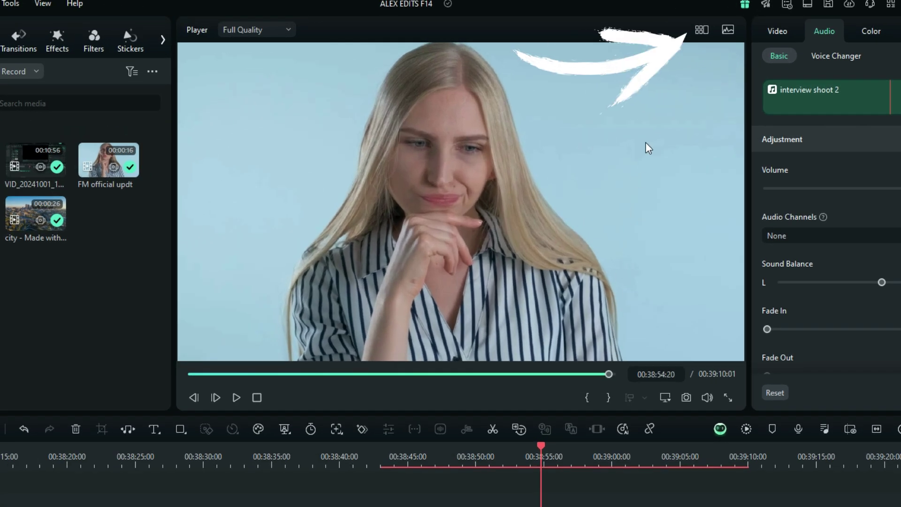
left_click(701, 31)
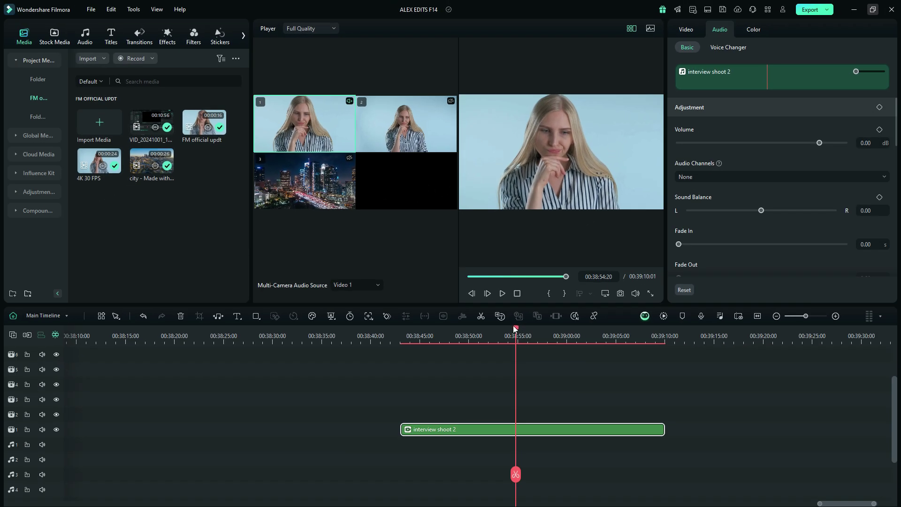
left_click_drag(530, 400, 488, 404)
left_click_drag(466, 336, 404, 381)
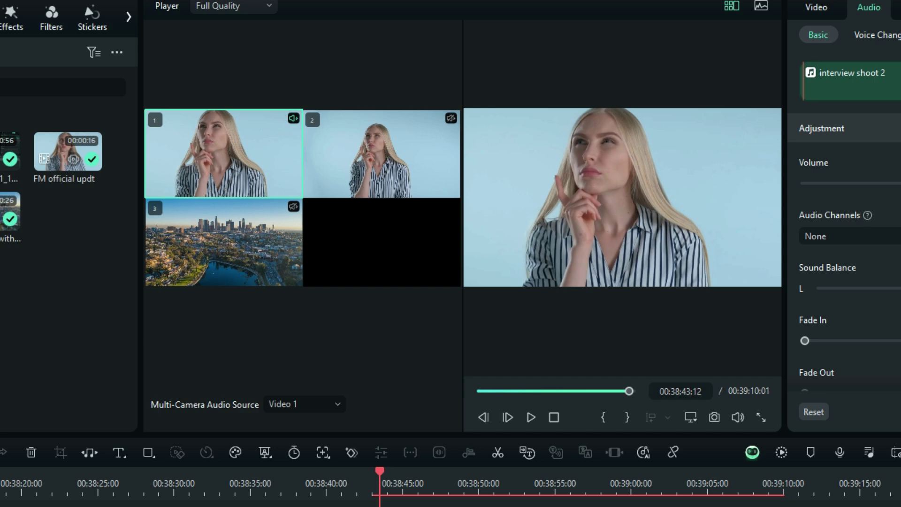
key("Left")
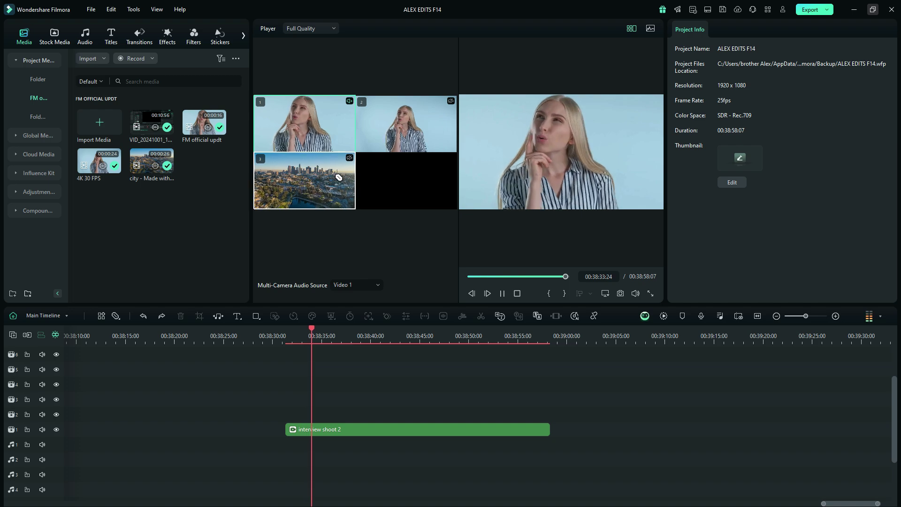
Step: Cut the interview shoot 2 clip between angles during playback by switching to camera 2, camera 3 and camera 1
left_click(379, 139)
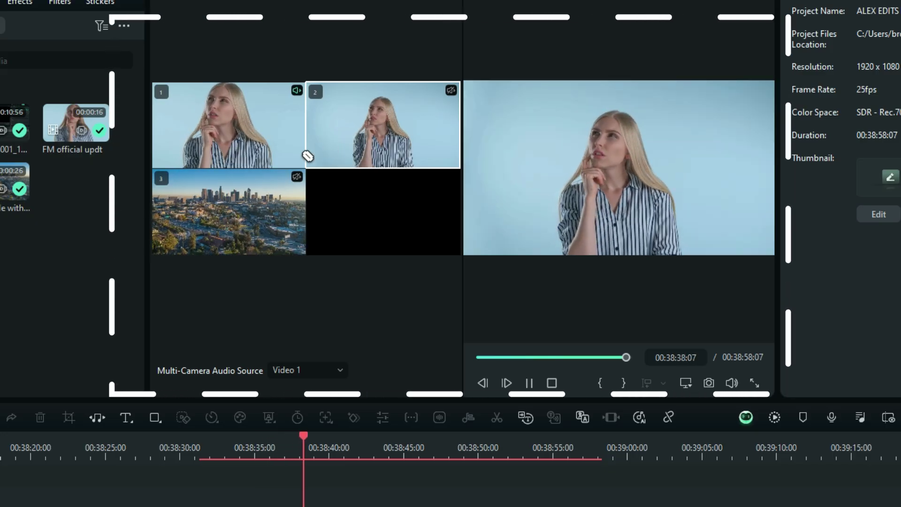
left_click(250, 205)
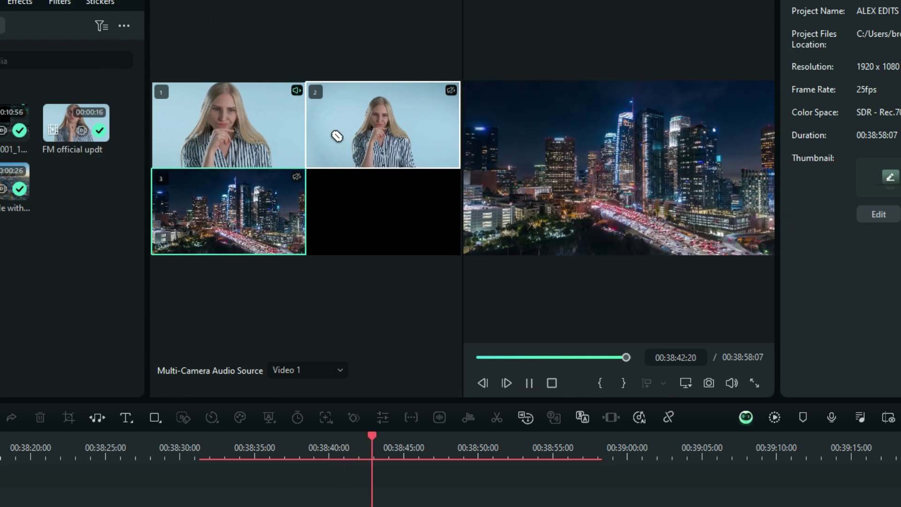
left_click(262, 133)
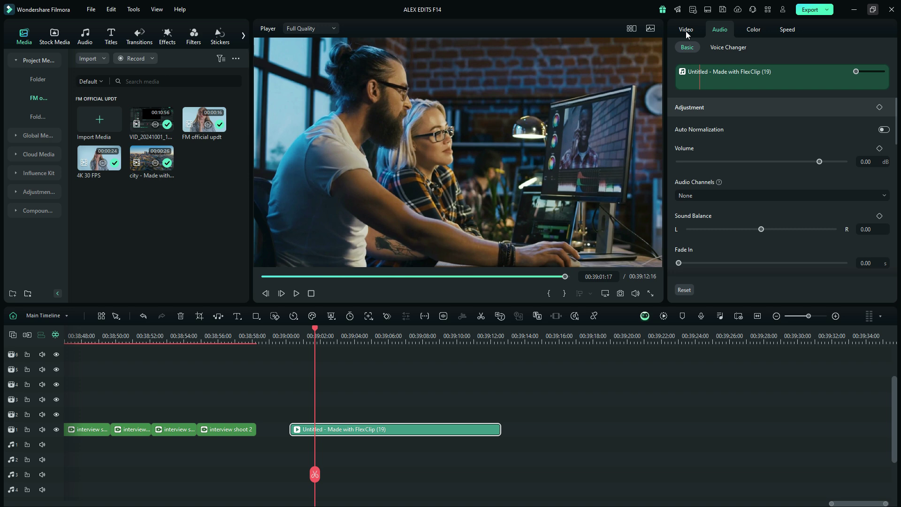
Step: Enable Planar Tracking on the Untitled - Made with FlexClip (19) clip and choose the Auto tracker
left_click(685, 31)
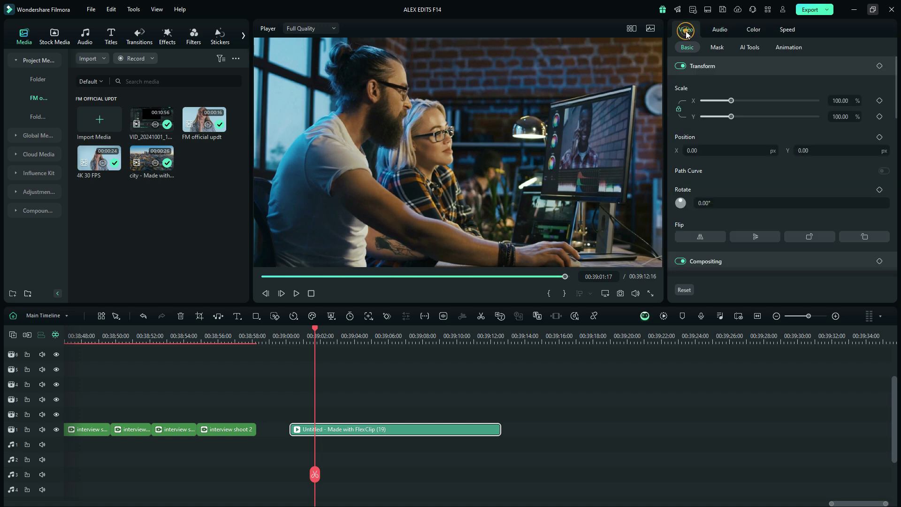
left_click(741, 47)
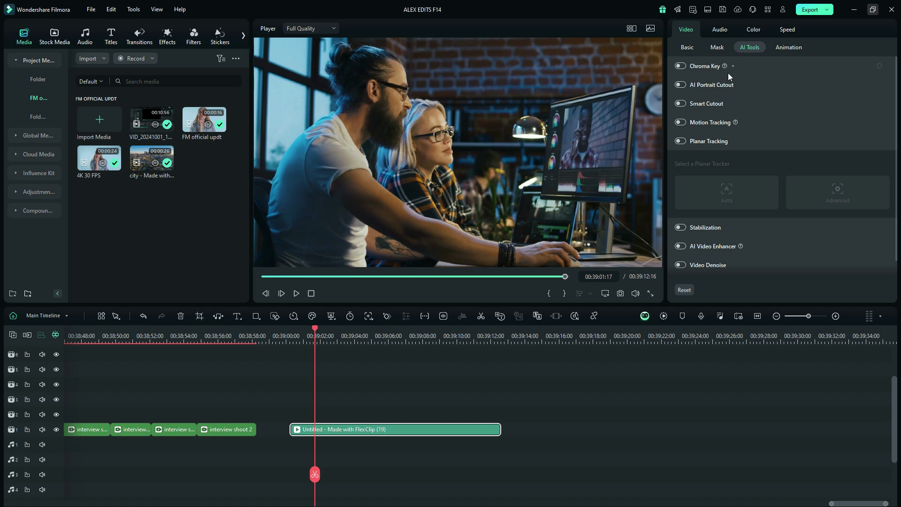
left_click(682, 141)
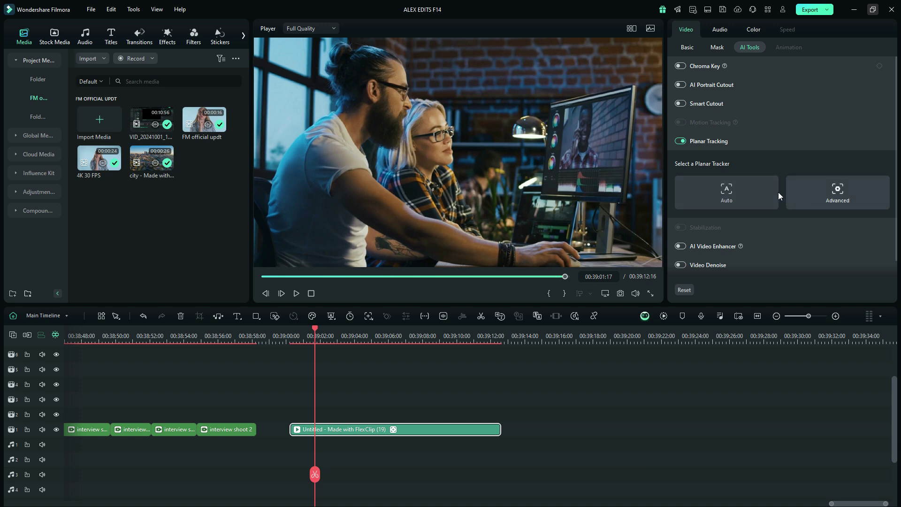
left_click(734, 201)
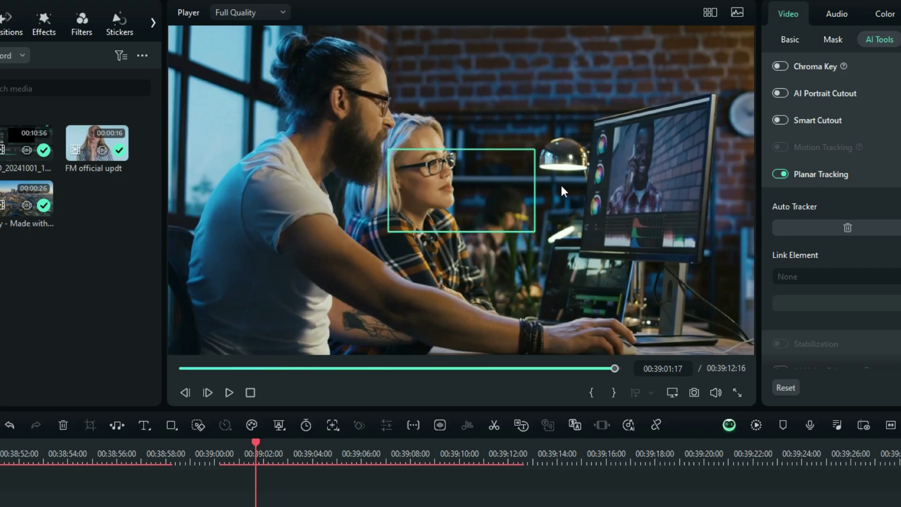
Step: Move the Auto Tracker box onto the monitor and fit its four corners roughly to the screen's video area
left_click_drag(462, 180, 666, 150)
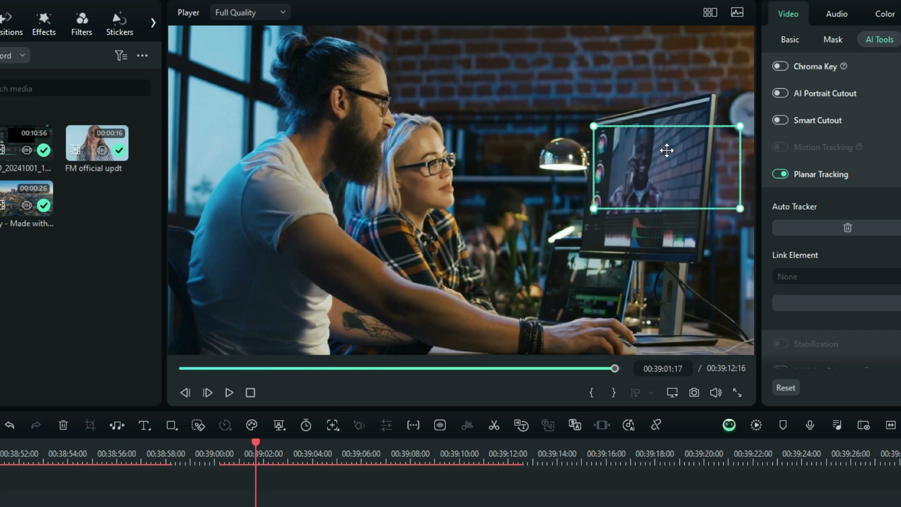
left_click_drag(598, 211, 586, 222)
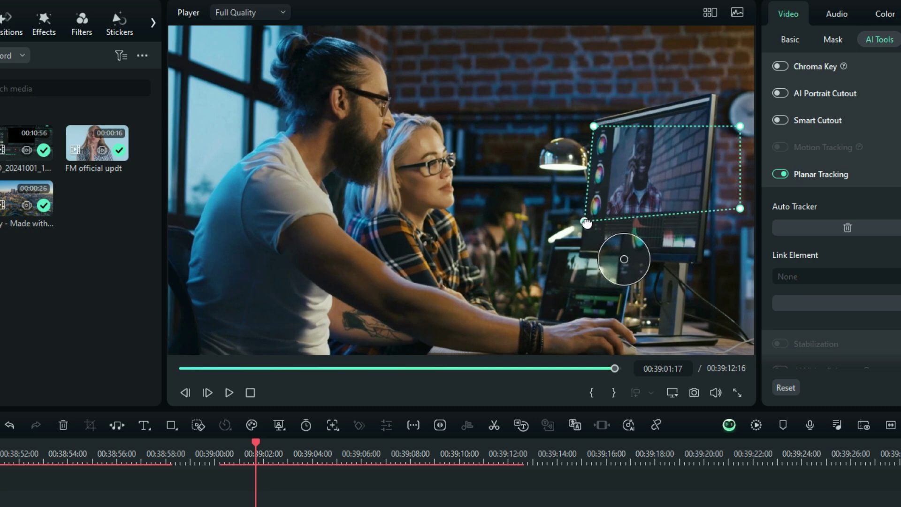
mouse_move(595, 128)
left_mouse_down()
mouse_move(595, 136)
mouse_move(597, 127)
left_mouse_up()
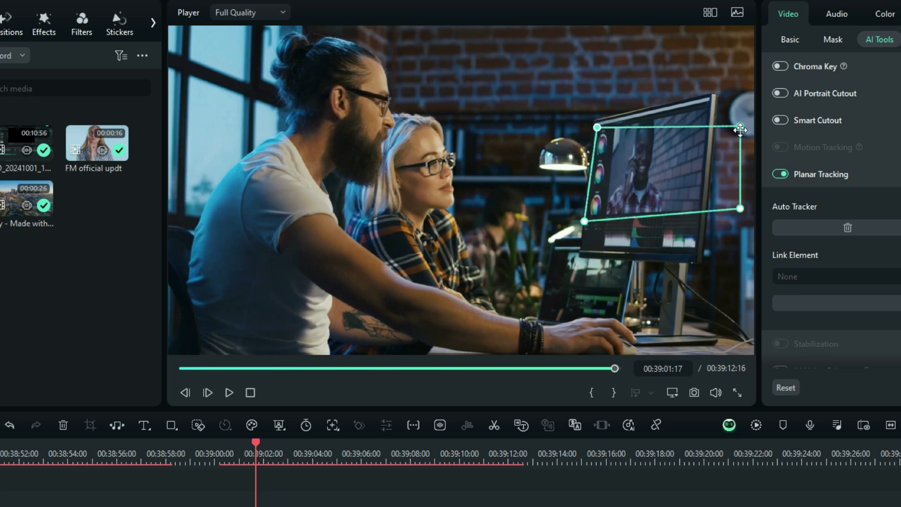
left_click_drag(740, 127, 710, 102)
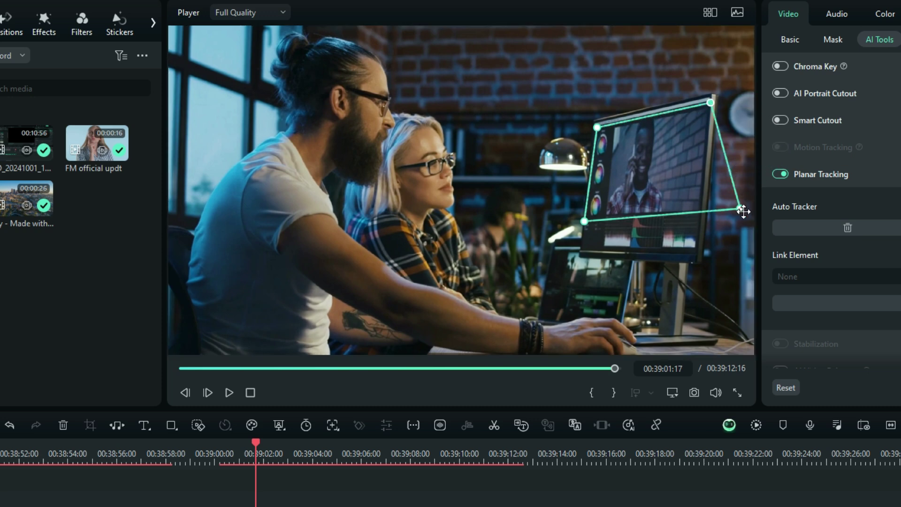
left_click_drag(740, 208, 698, 215)
Step: Fine-tune the tracker's corners to the edges of the monitor's video area and start the automatic tracking
left_click_drag(584, 221, 582, 224)
left_click_drag(597, 127, 596, 125)
left_click_drag(583, 222, 583, 219)
left_click_drag(698, 215, 698, 215)
left_click_drag(583, 219, 584, 219)
left_click_drag(710, 103, 709, 102)
left_click(653, 181)
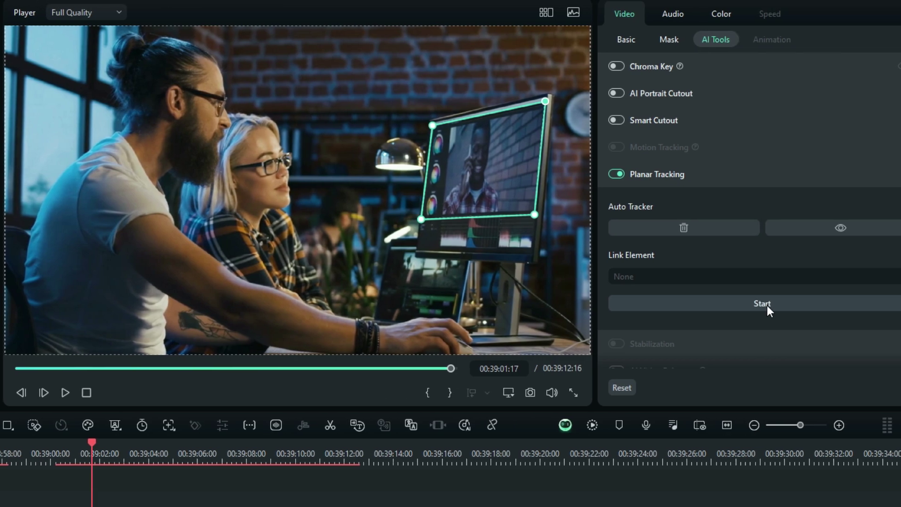
left_click(742, 305)
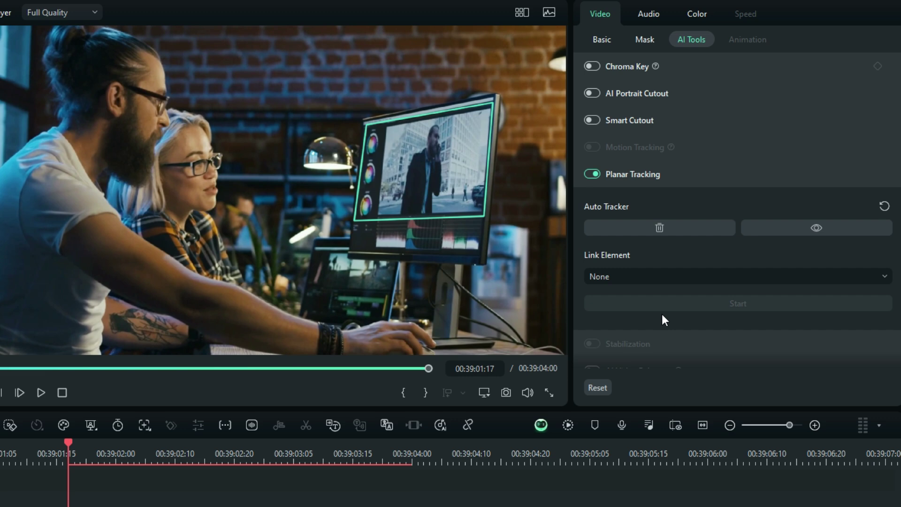
Step: Import the and-i-use-them-a-lot video from the computer as the tracker's link element and scrub through the tracked overlay
left_click_drag(68, 469, 287, 476)
scroll(649, 274, "down", 1)
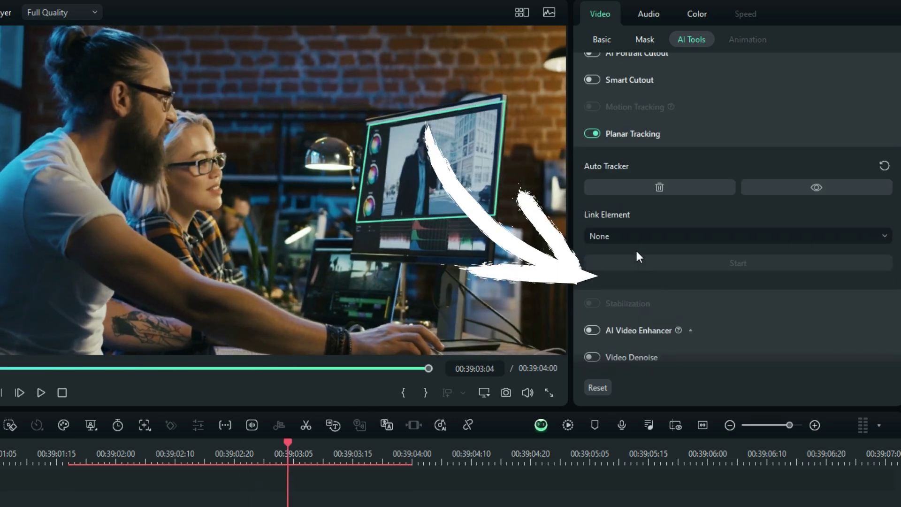
left_click(623, 237)
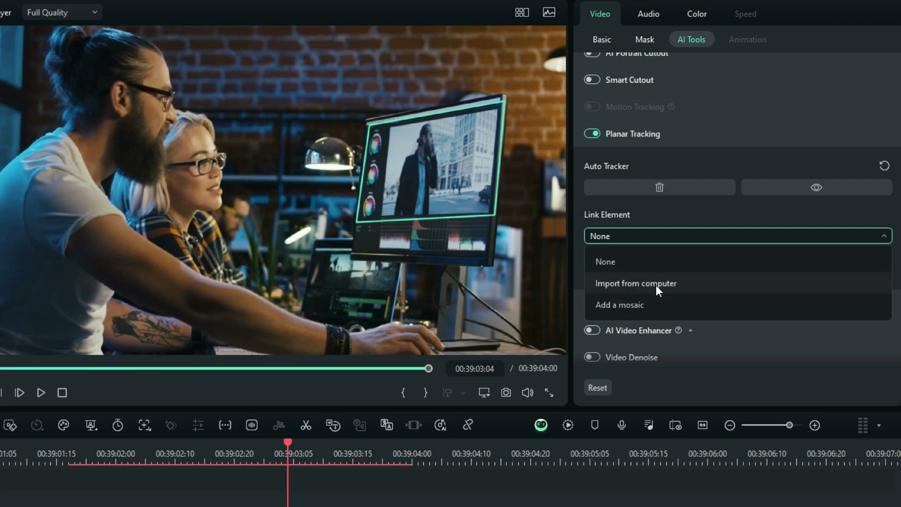
left_click(629, 283)
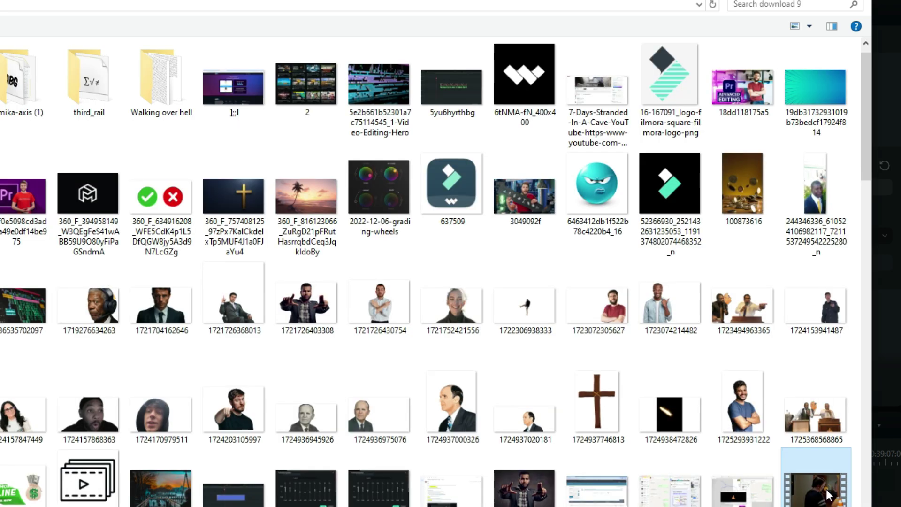
double_click(826, 488)
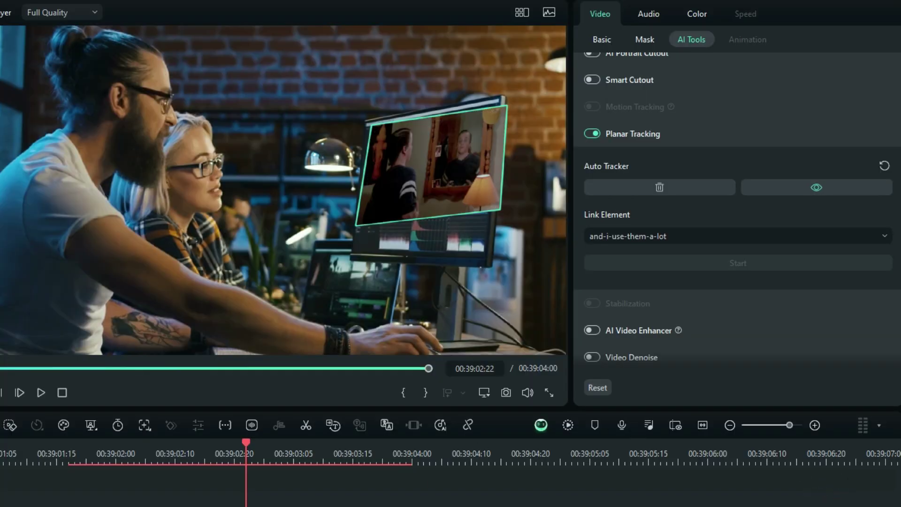
left_click(89, 478)
left_click_drag(89, 454, 166, 469)
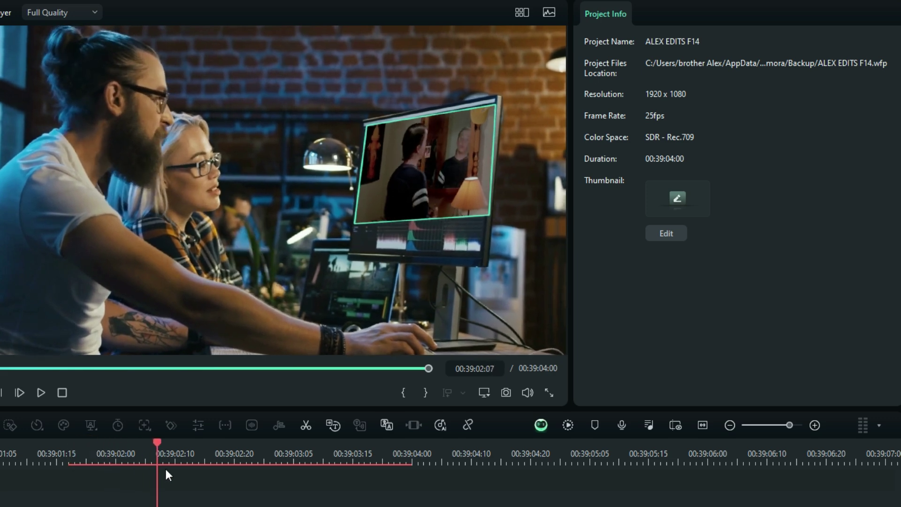
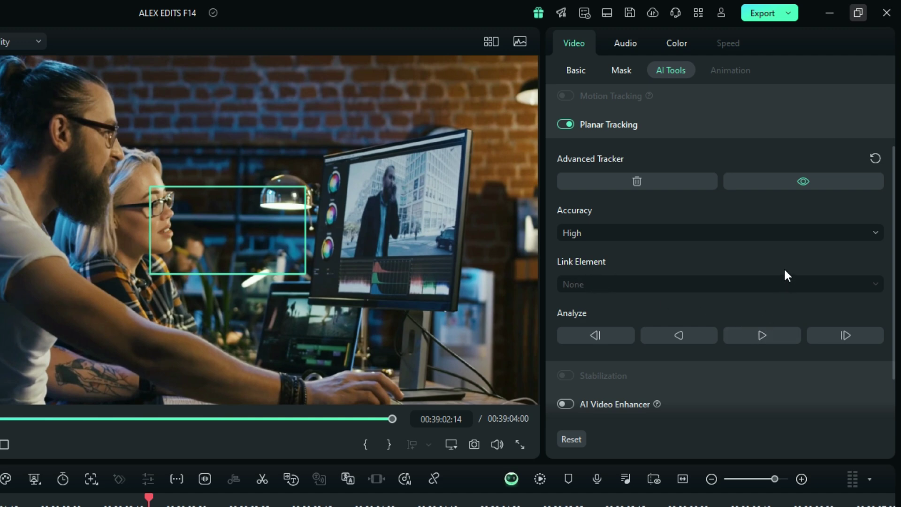
Step: Fit the Advanced Tracker's four corners to the monitor's video area and analyze the clip forward
scroll(634, 271, "down", 1)
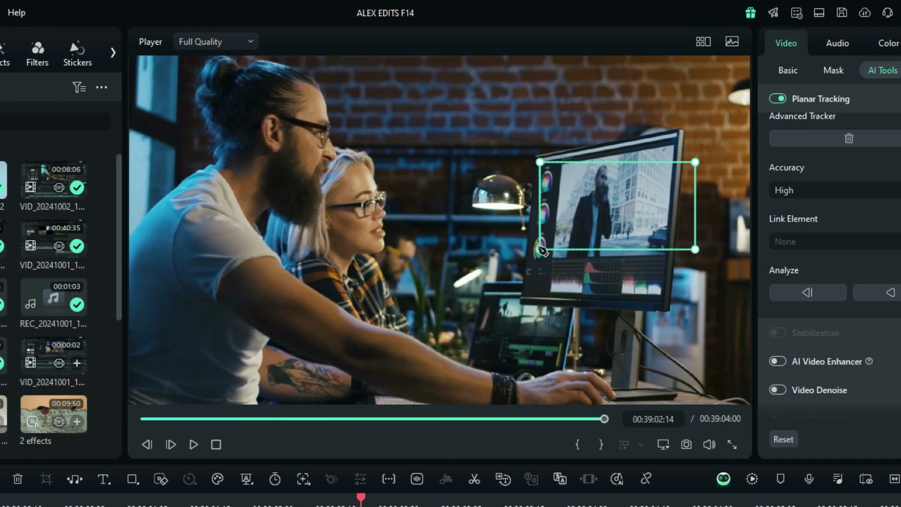
left_click_drag(478, 250, 468, 265)
left_click_drag(633, 162, 614, 140)
left_click_drag(633, 249, 603, 256)
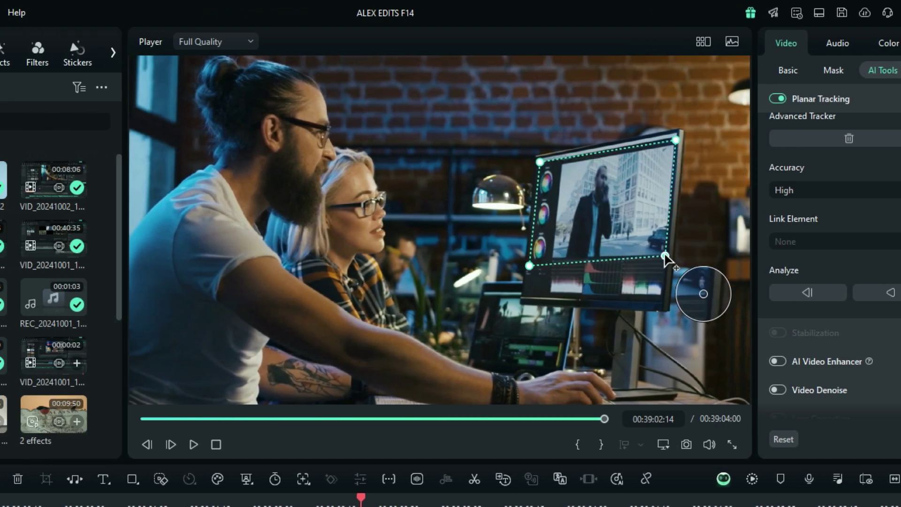
left_click_drag(529, 266, 526, 263)
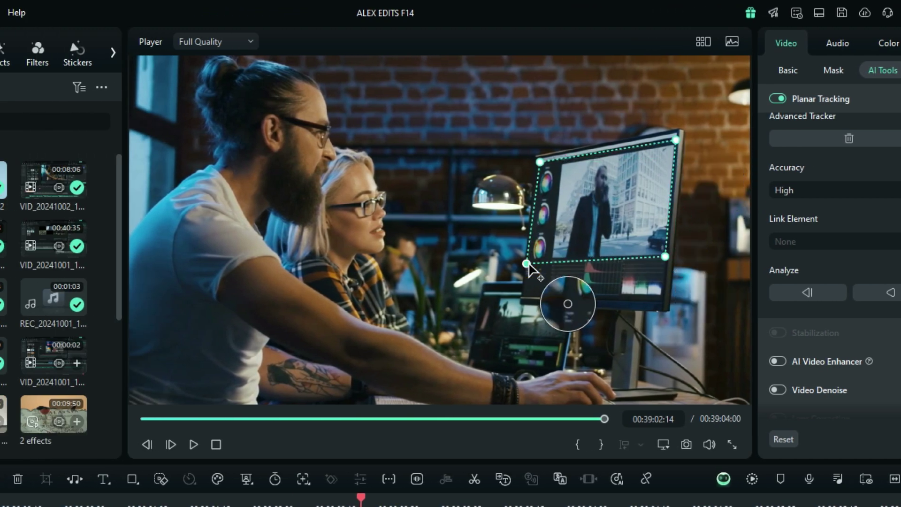
left_click_drag(676, 139, 677, 139)
left_click(588, 283)
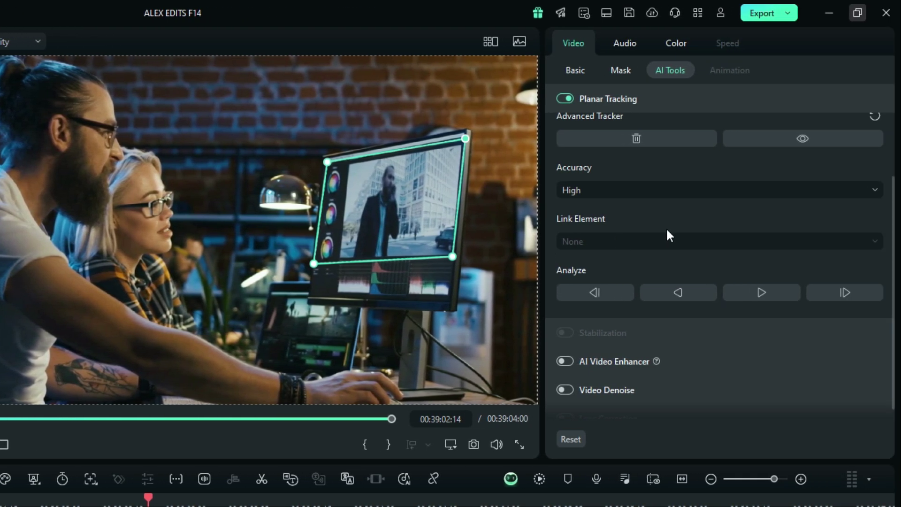
left_click(771, 296)
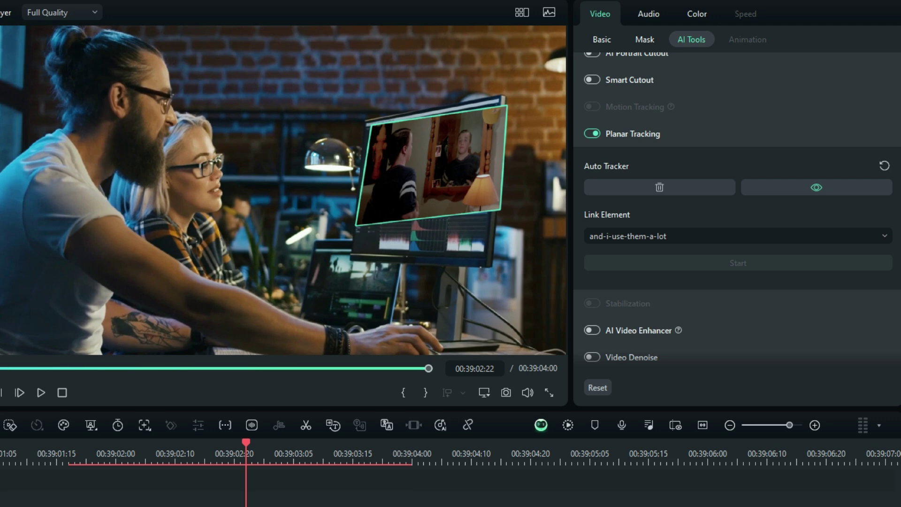
left_click(328, 337)
left_click_drag(89, 454, 197, 472)
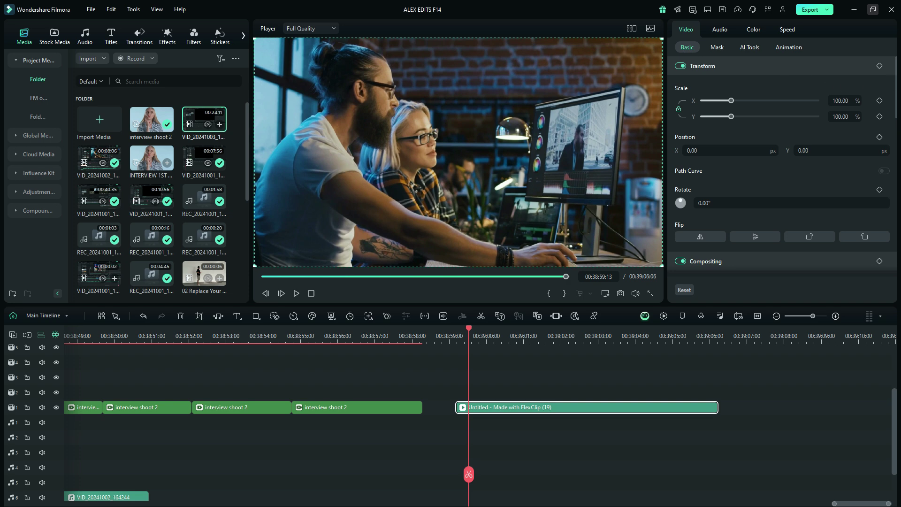
Step: Add a Transform keyframe to the Untitled - Made with FlexClip (19) clip at 00:38:59:13 and show its keyframe animation
left_click_drag(895, 73, 894, 104)
scroll(894, 104, "up", 2)
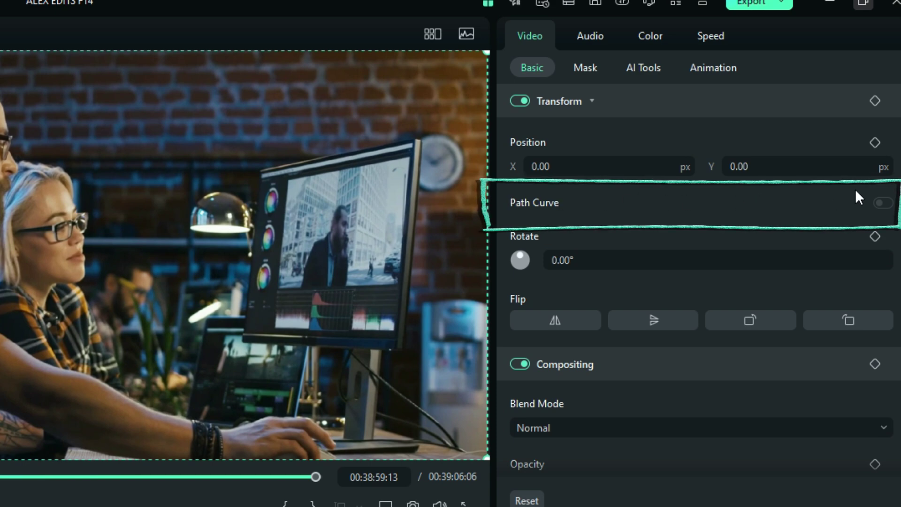
left_click(875, 101)
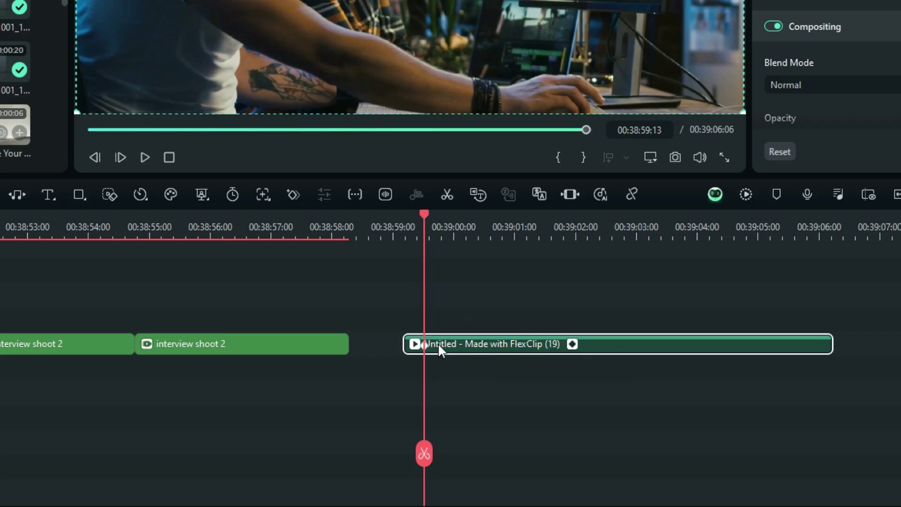
right_click(437, 343)
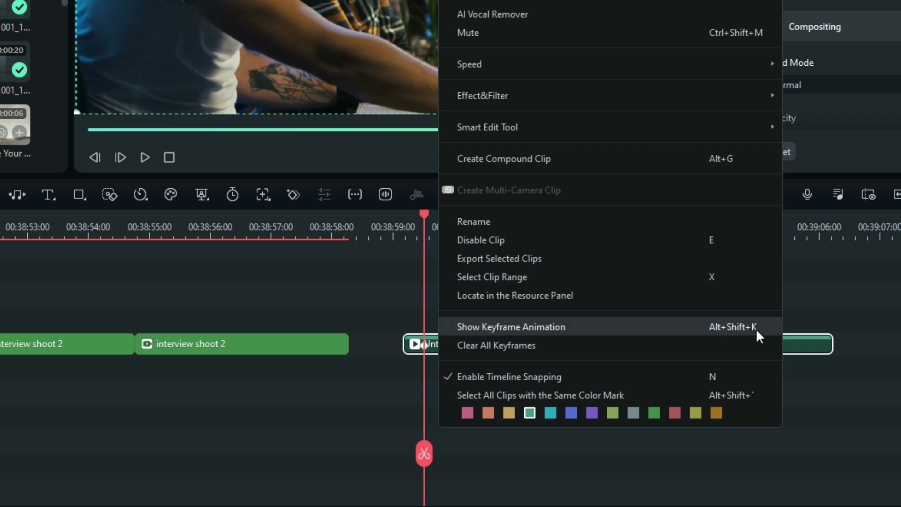
left_click(731, 327)
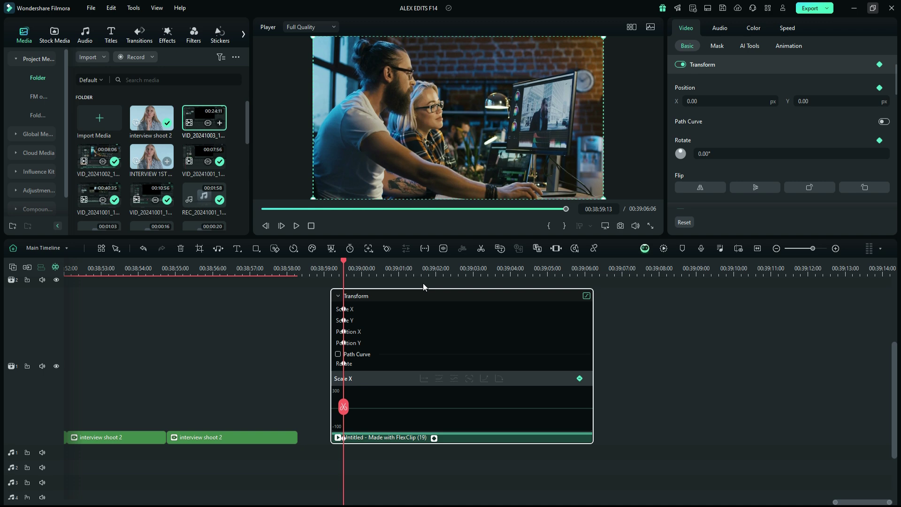
Step: Enable Path Curve in the clip's keyframe animation view and hide the keyframe animation again
left_click_drag(344, 261, 390, 289)
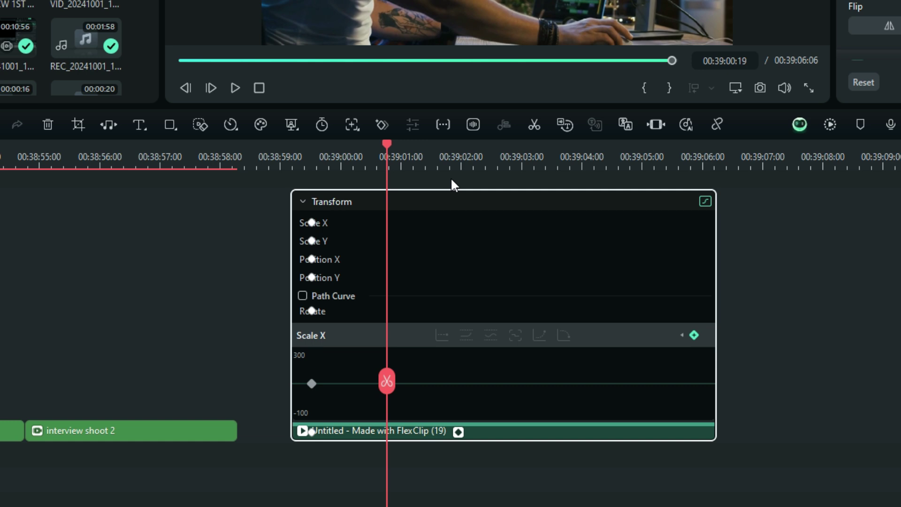
left_click(302, 299)
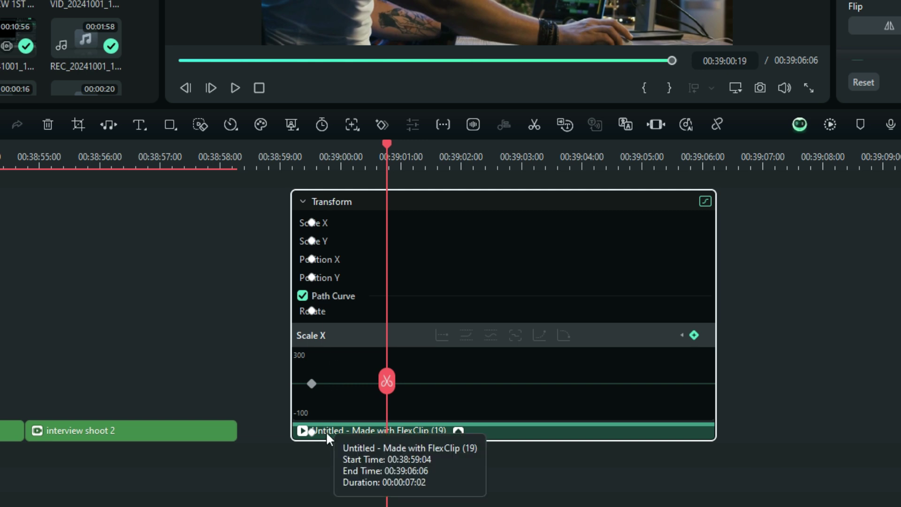
right_click(312, 433)
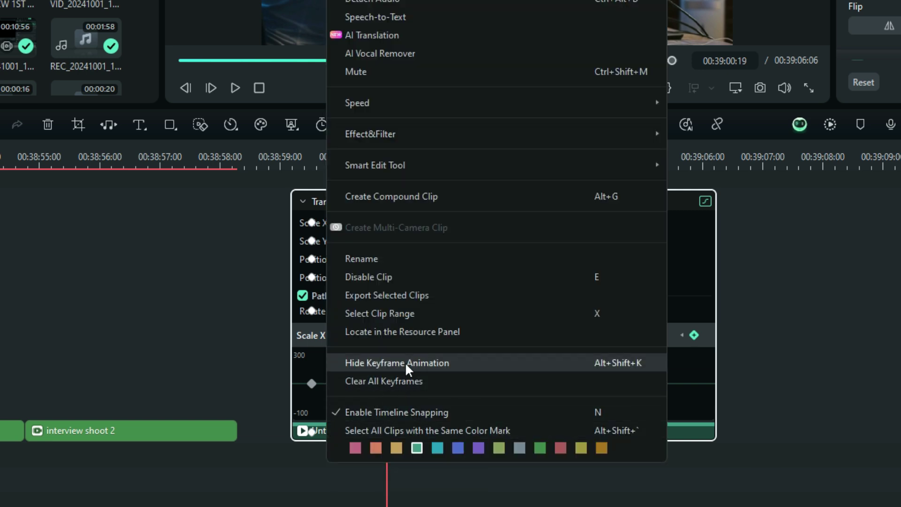
left_click(606, 363)
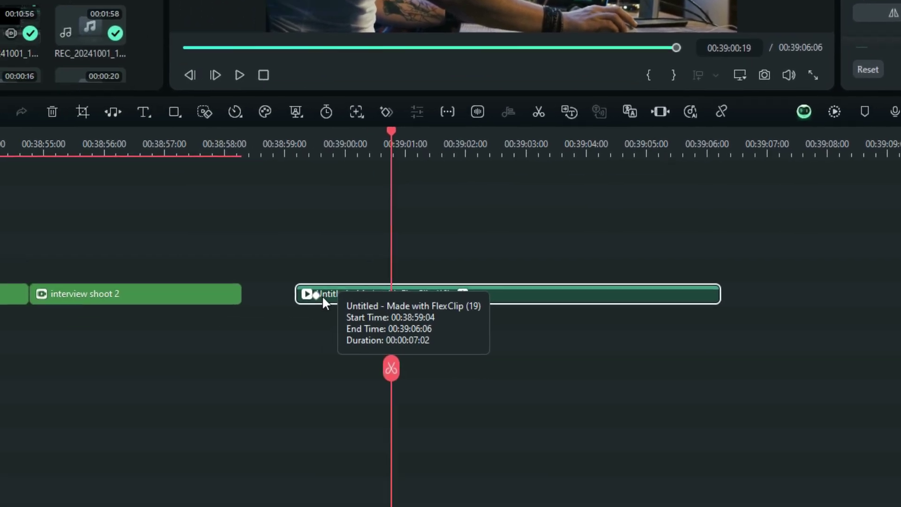
Step: Keyframe the clip's position at 00:39:01:04 by moving the picture horizontally to about X 1229 px
left_click(315, 292)
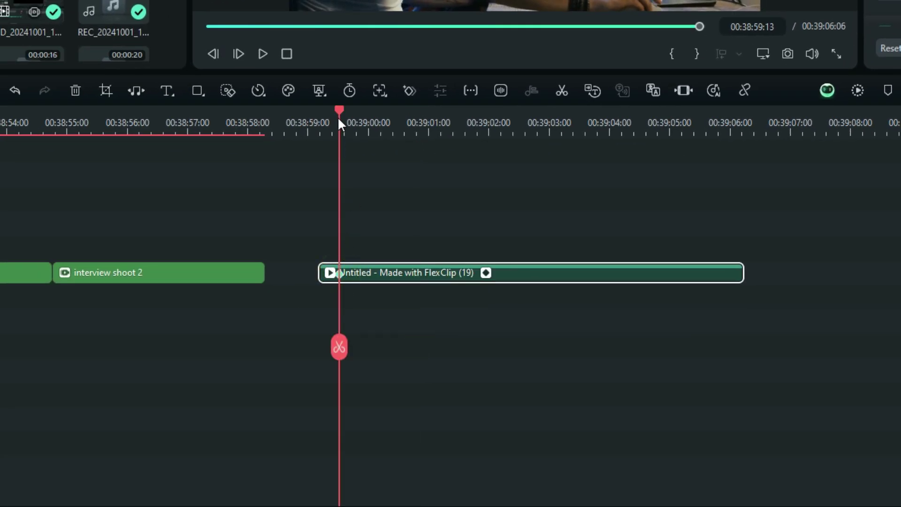
left_click_drag(338, 118, 438, 158)
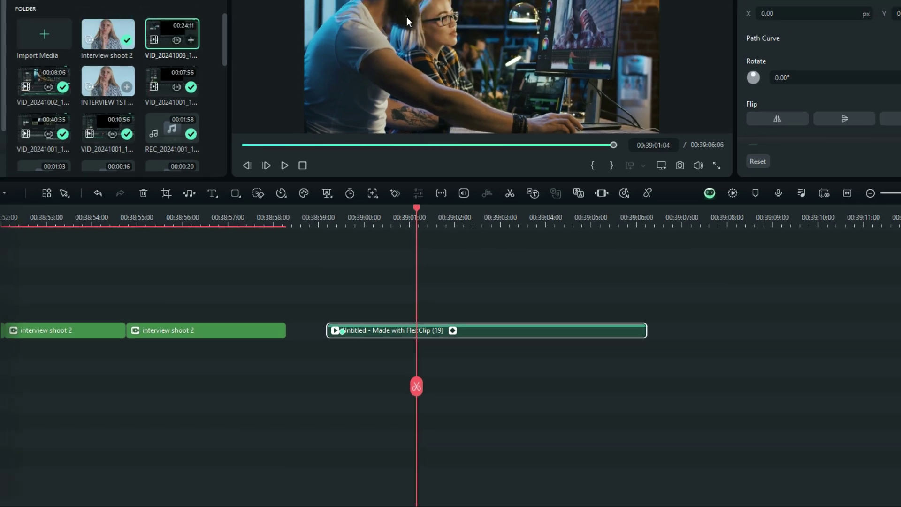
left_click(409, 98)
left_click_drag(409, 99, 582, 105)
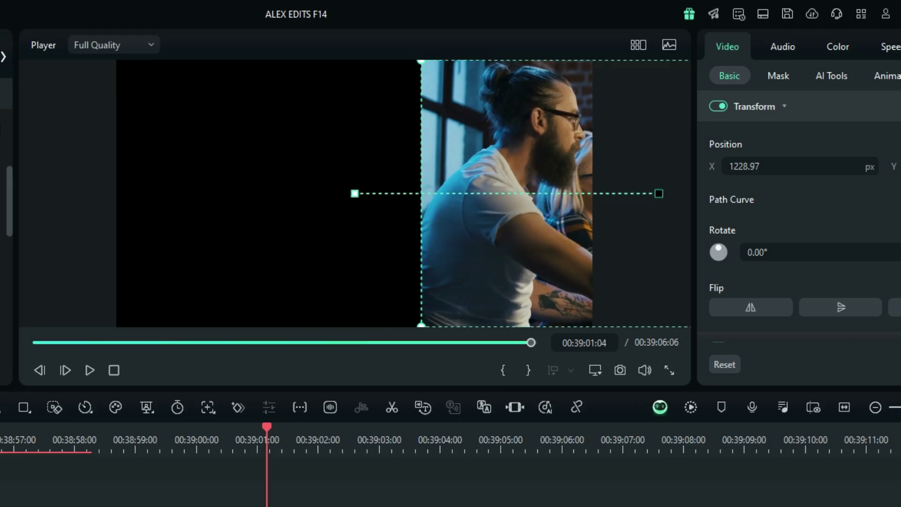
Step: Extend the motion path by repositioning the picture at 00:39:03:04, 00:39:04:24 and 00:39:05:21, ending at about X 425, Y 388 px
left_click_drag(264, 443, 427, 478)
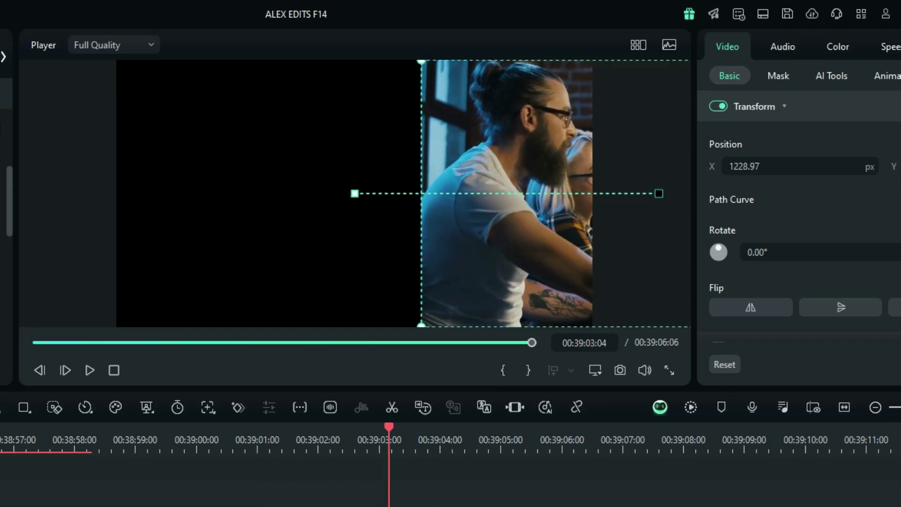
left_click_drag(645, 147, 195, 35)
left_click(486, 474)
left_click(497, 479)
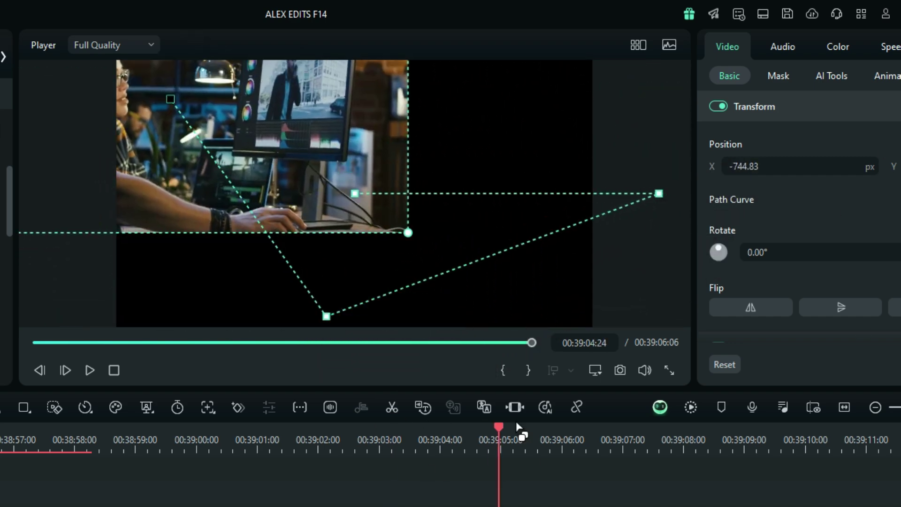
left_click_drag(497, 426, 551, 428)
left_click_drag(267, 121, 558, 120)
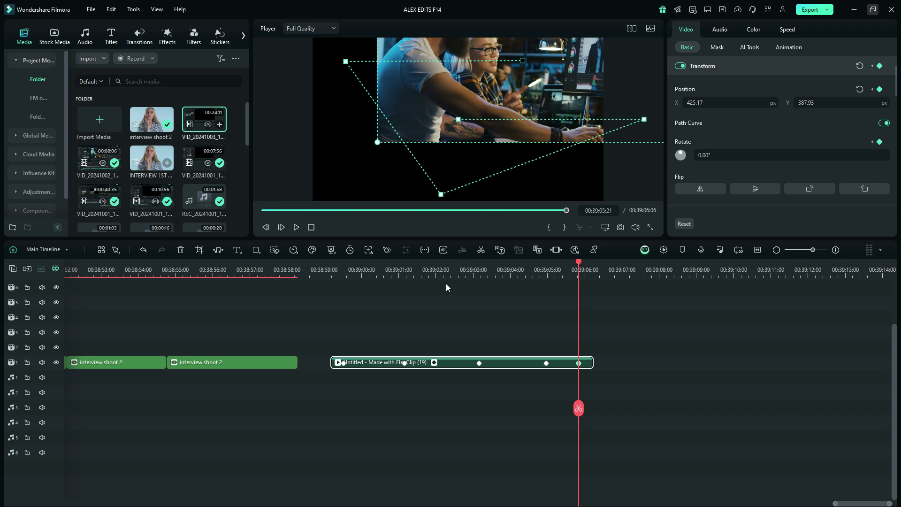
scroll(447, 285, "down", 2)
scroll(361, 310, "down", 6)
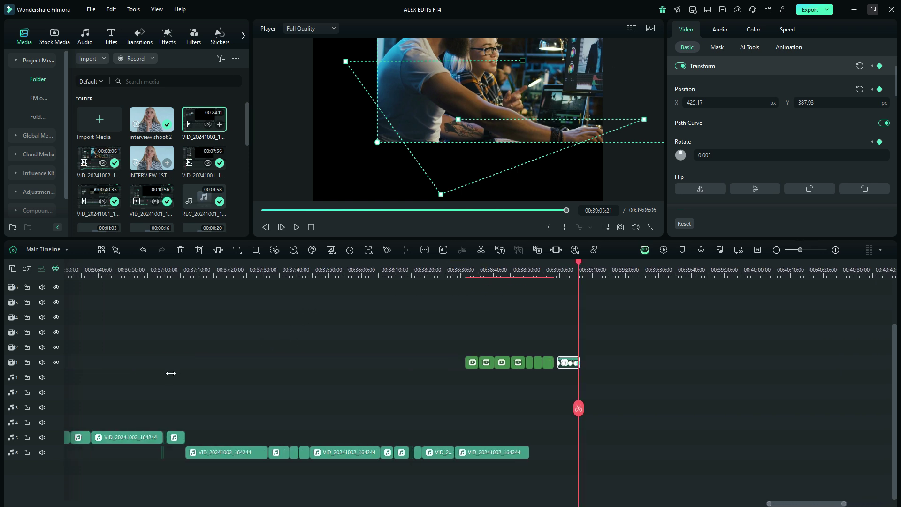
scroll(90, 394, "down", 4)
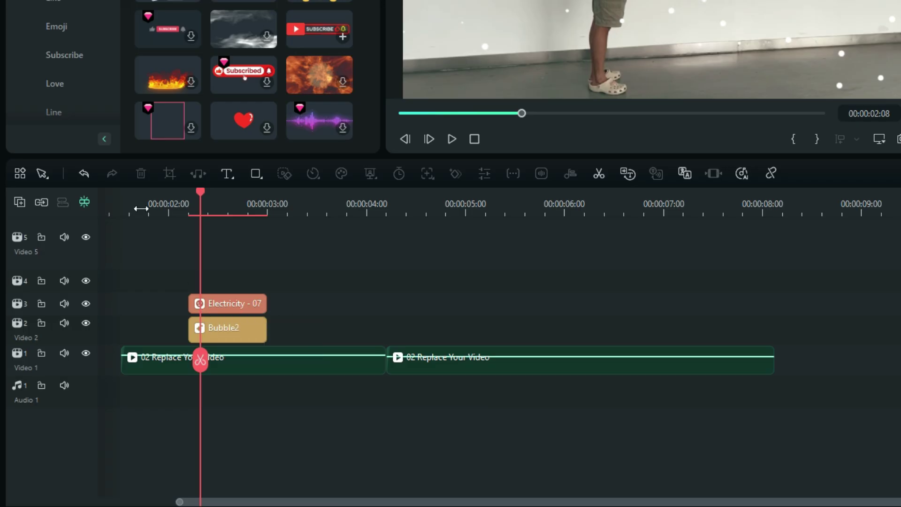
Step: Turn on the magnetic timeline for the project containing the 02 Replace Your Video clips
left_click(41, 202)
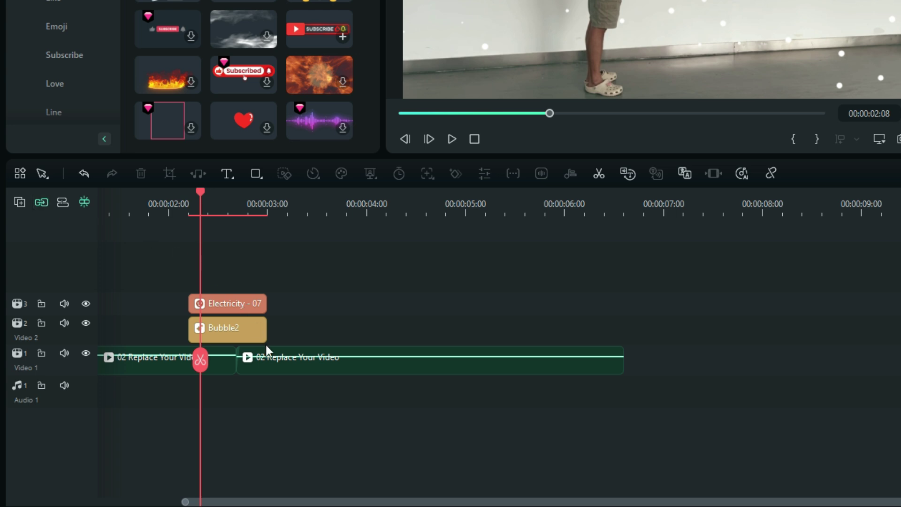
Step: Try to move the second 02 Replace Your Video clip away from the first while the magnetic timeline is on
left_click_drag(276, 372, 368, 352)
left_click_drag(264, 366, 549, 373)
left_click_drag(408, 369, 559, 364)
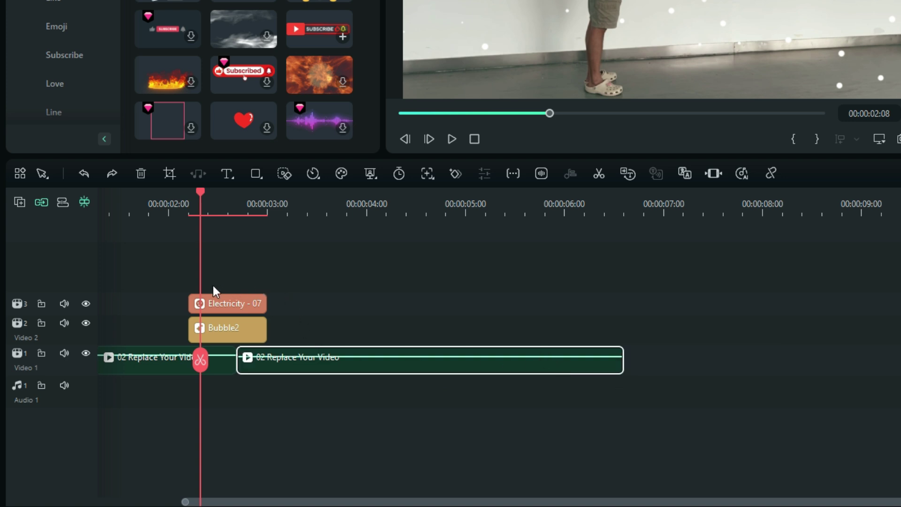
Step: Link the effects to the main-track clips and move the first 02 Replace Your Video clip up to the Video 2 track
left_click(66, 202)
left_click_drag(152, 353, 158, 333)
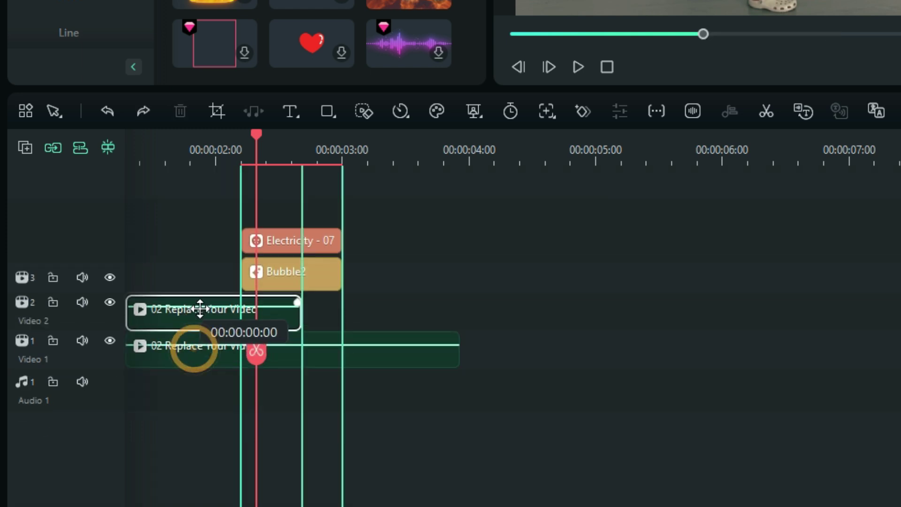
left_click_drag(200, 308, 200, 305)
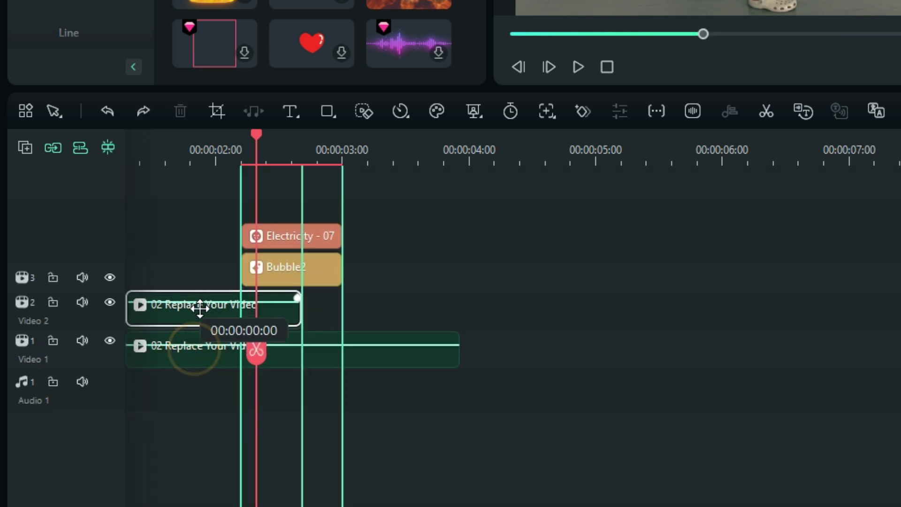
left_click_drag(201, 306, 201, 311)
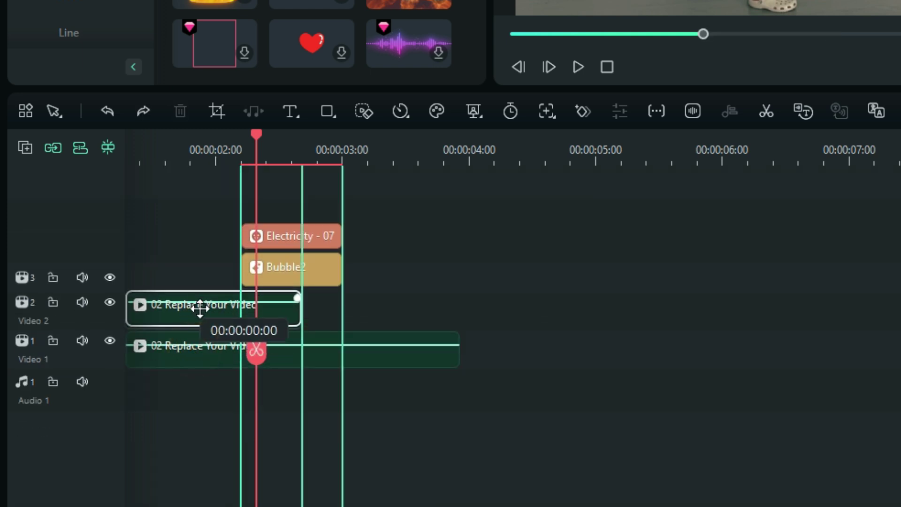
left_click_drag(200, 309, 201, 316)
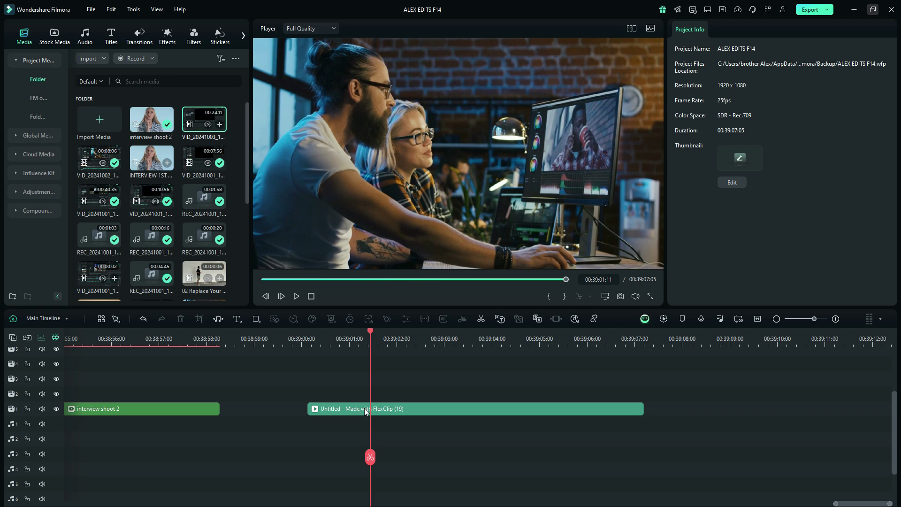
Step: Enable AI Color Palette for the Untitled - Made with FlexClip (19) clip and start adding a new palette
left_click(358, 413)
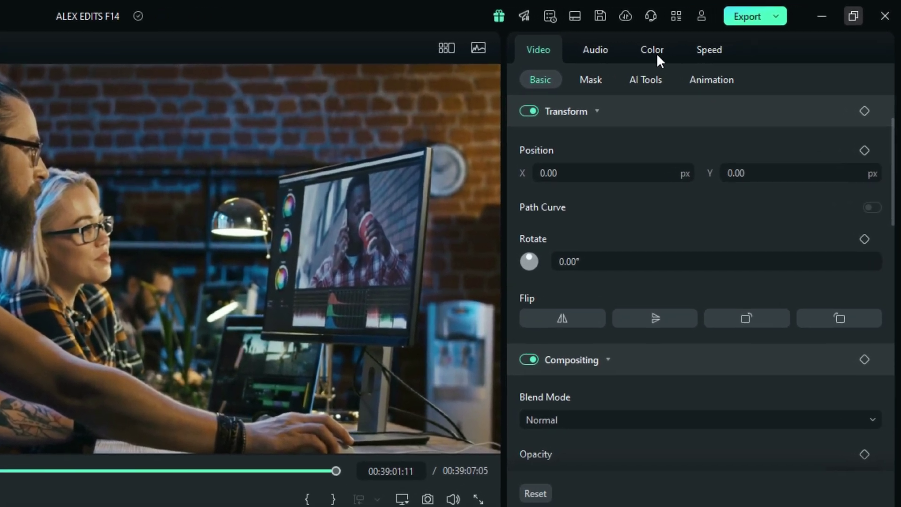
left_click(658, 52)
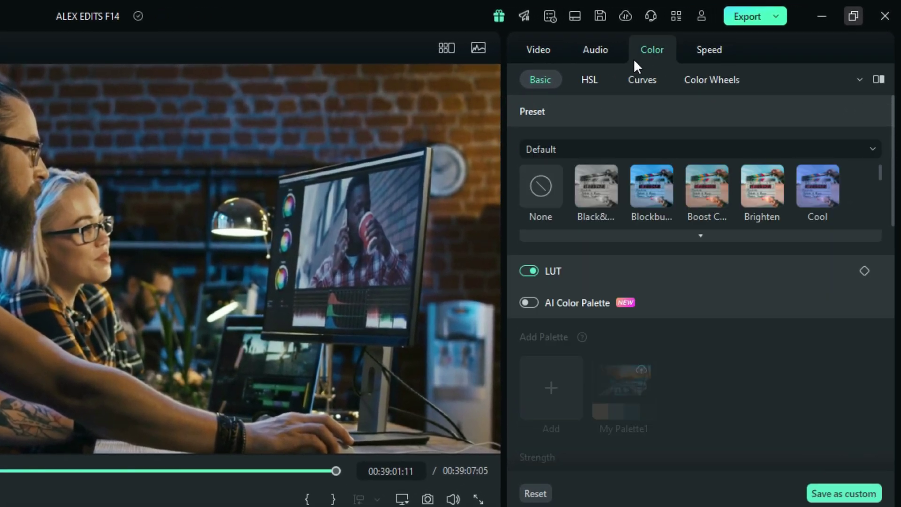
left_click_drag(893, 106, 894, 147)
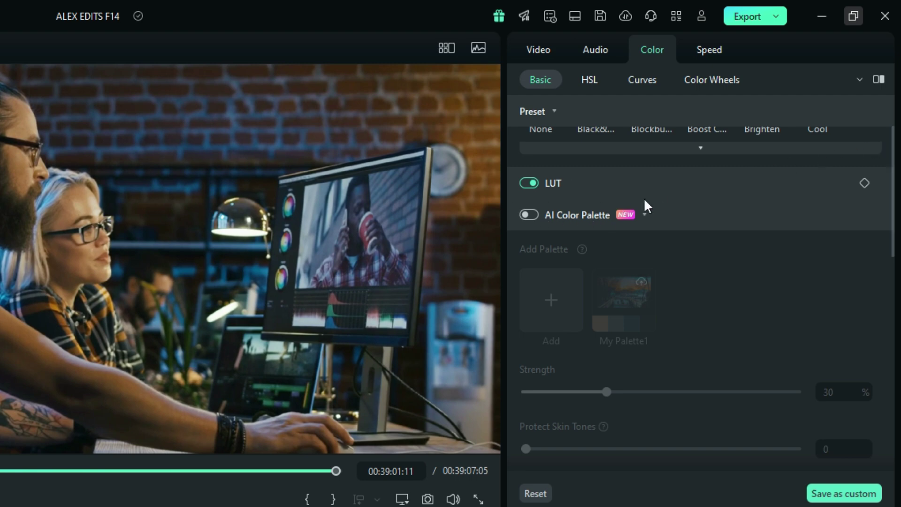
left_click(533, 213)
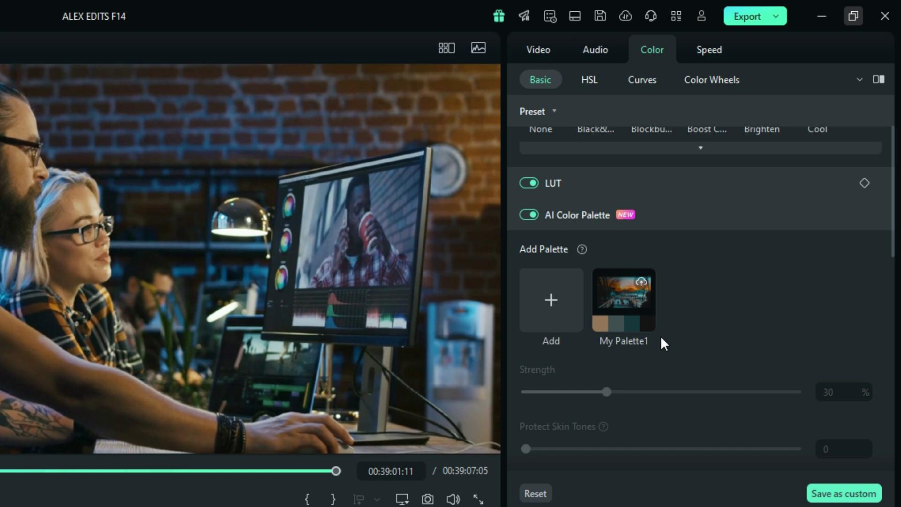
left_click(551, 303)
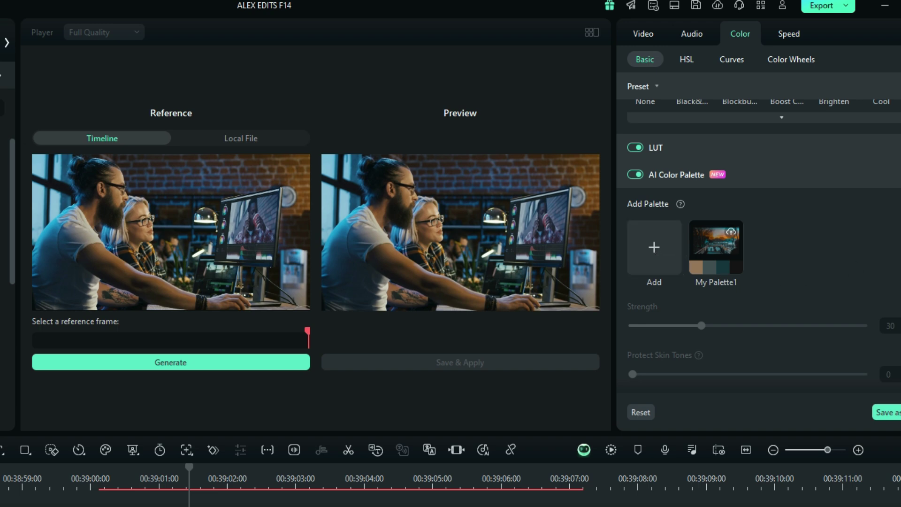
scroll(751, 235, "down", 1)
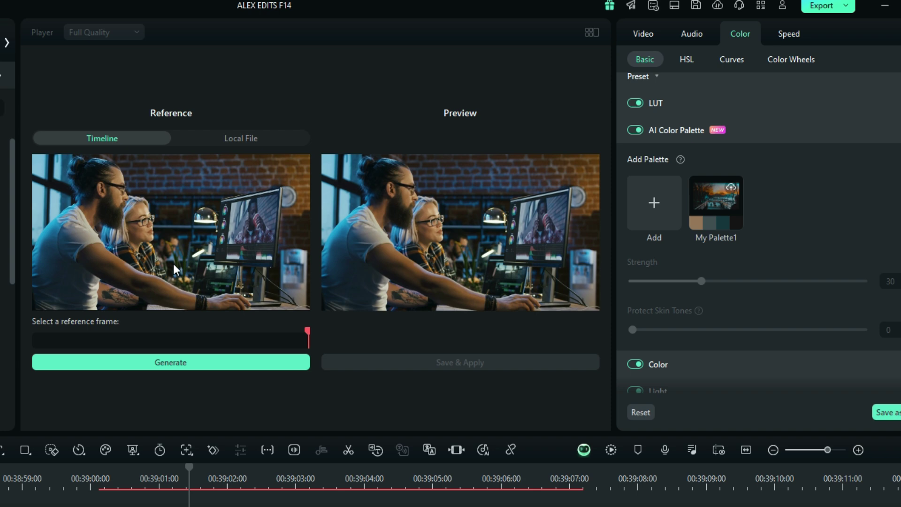
Step: Try out different frames of the timeline footage as the palette's color reference
left_click_drag(308, 331, 130, 343)
mouse_move(39, 342)
left_mouse_down()
mouse_move(145, 356)
mouse_move(210, 353)
mouse_move(198, 351)
mouse_move(180, 357)
mouse_move(215, 361)
mouse_move(306, 354)
left_mouse_up()
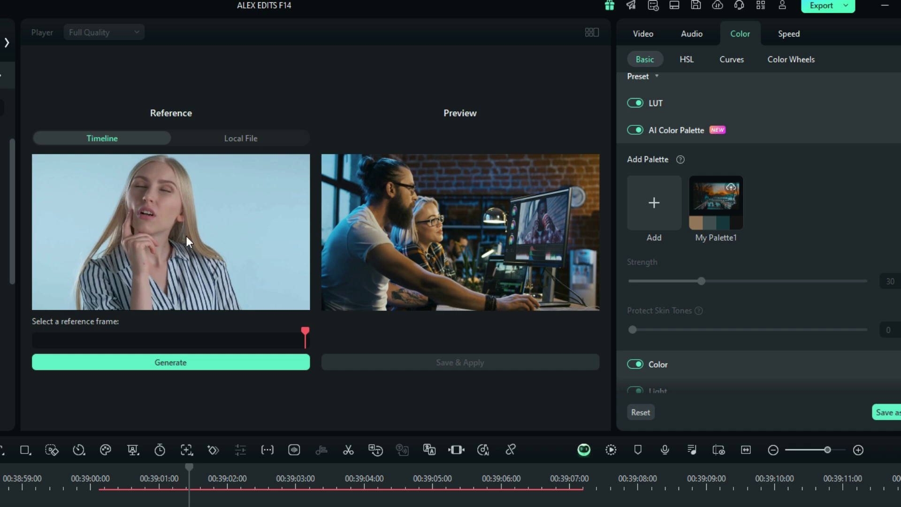
Step: Import a local video as the palette reference and choose the frame of the hand over the glowing magenta rings
left_click(251, 139)
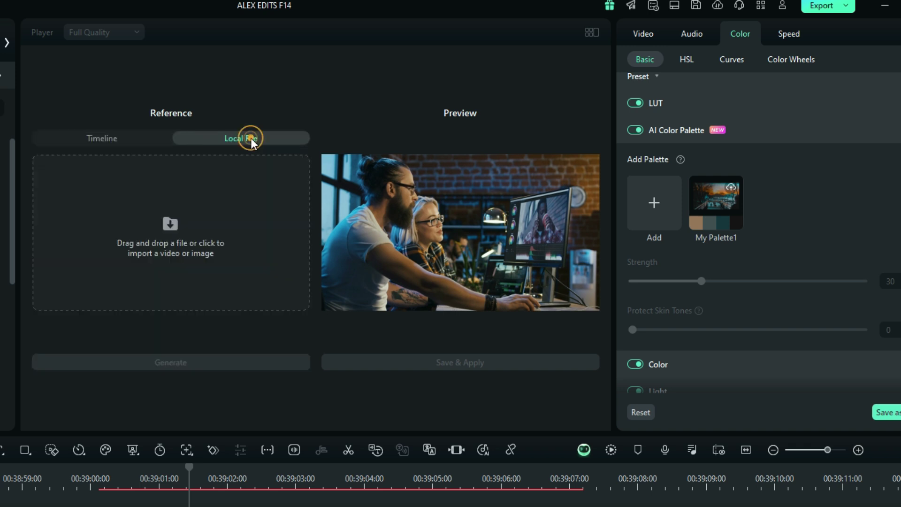
left_click(145, 230)
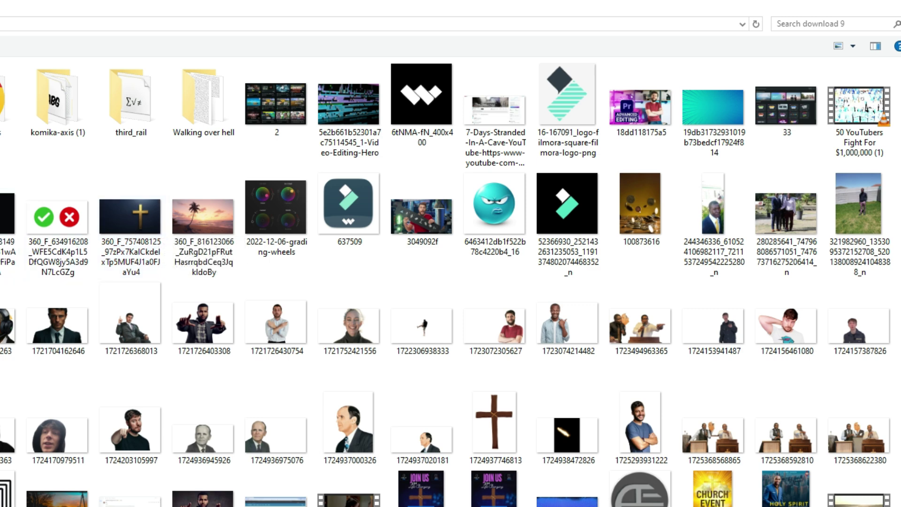
key("alt+Up")
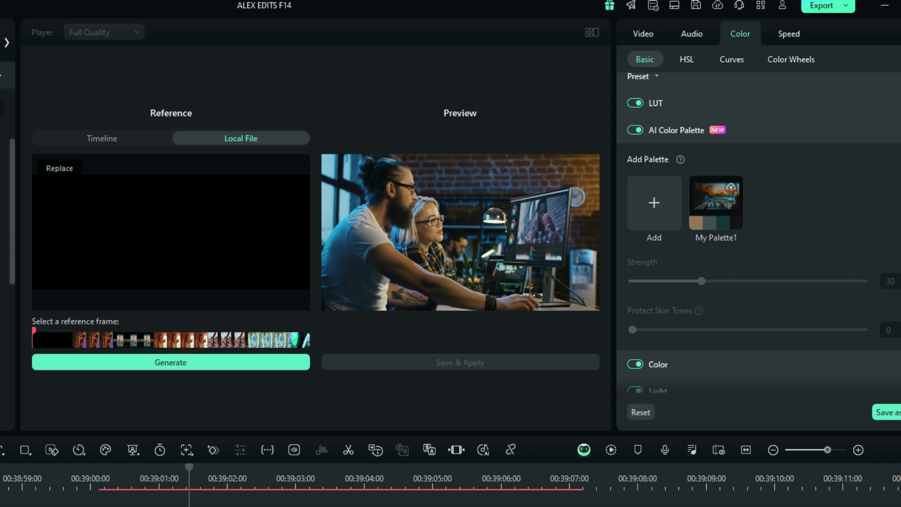
mouse_move(37, 332)
left_mouse_down()
mouse_move(117, 354)
mouse_move(195, 354)
mouse_move(34, 334)
mouse_move(113, 359)
mouse_move(194, 354)
mouse_move(153, 356)
left_mouse_up()
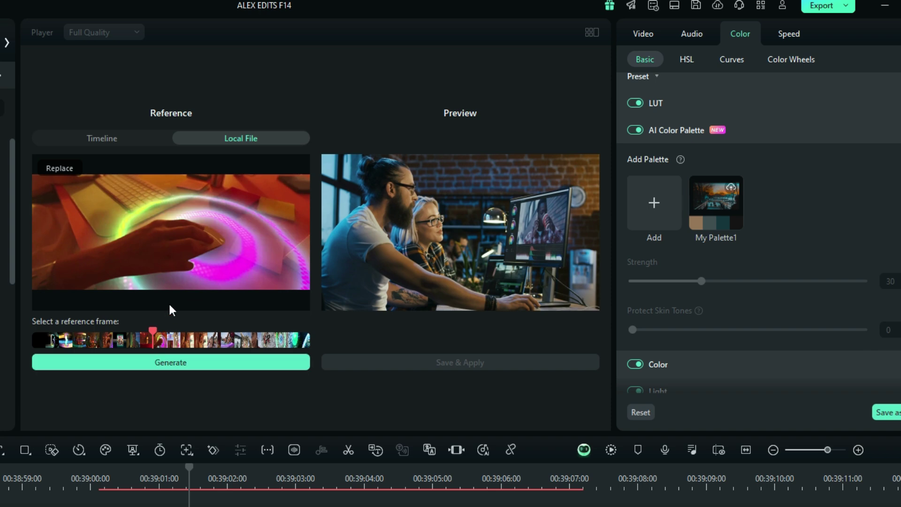
Step: Generate a color palette from the chosen reference frame, and save and apply it to the clip
left_click(179, 362)
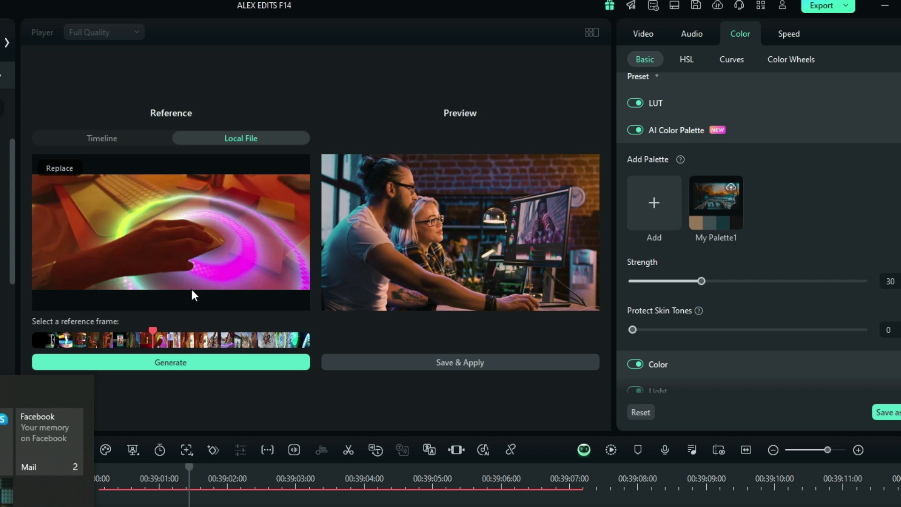
left_click(480, 362)
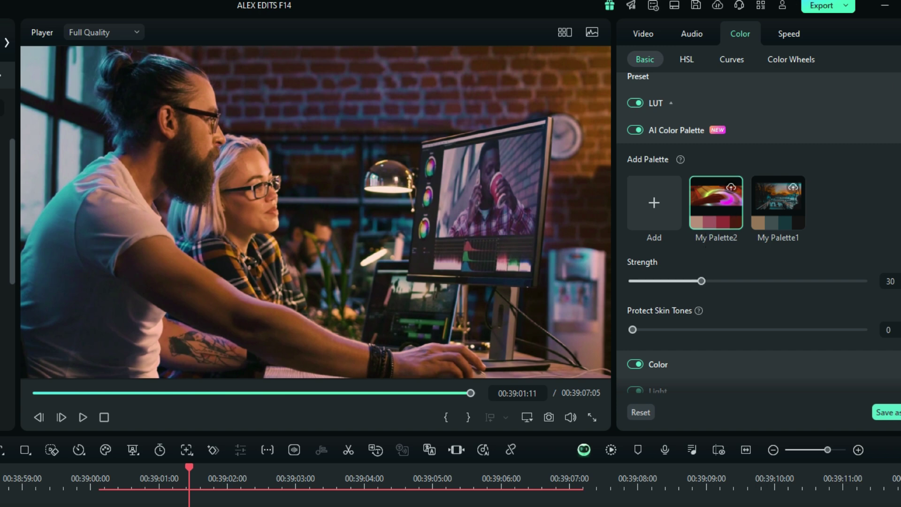
Step: Set the palette's Protect Skin Tones to 92 and try its Strength at 43% and 63% before readjusting it
left_click_drag(702, 280, 731, 282)
left_click_drag(646, 329, 844, 351)
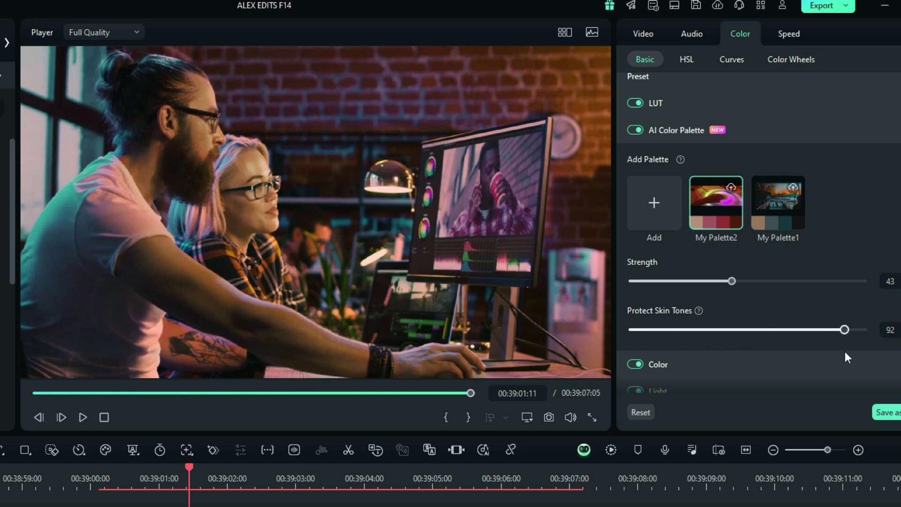
left_click_drag(760, 281, 776, 295)
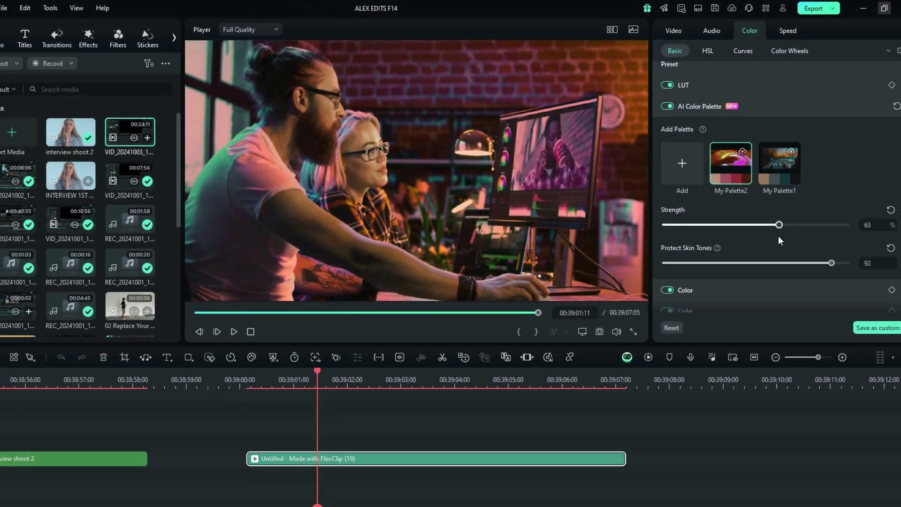
left_click_drag(779, 236, 751, 226)
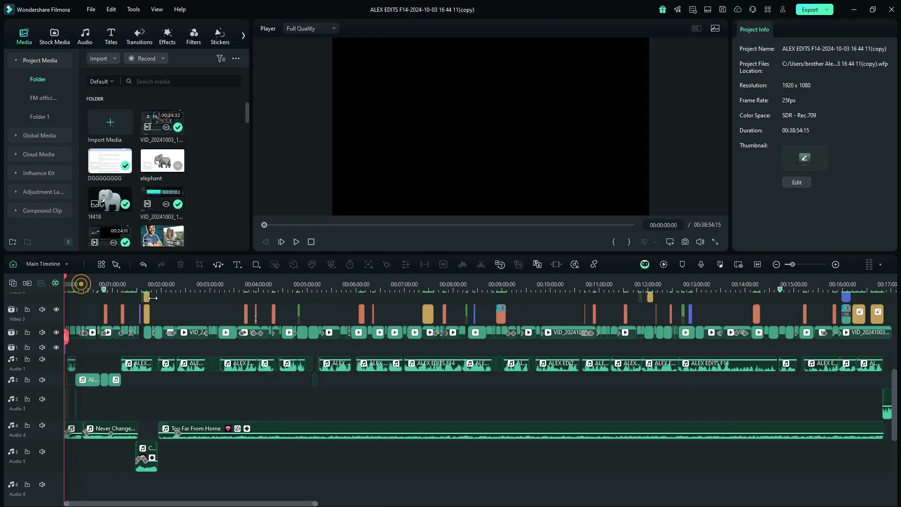
Step: Examine the copied project's timeline in closer detail around the marker near 00:14:43
scroll(268, 351, "up", 5)
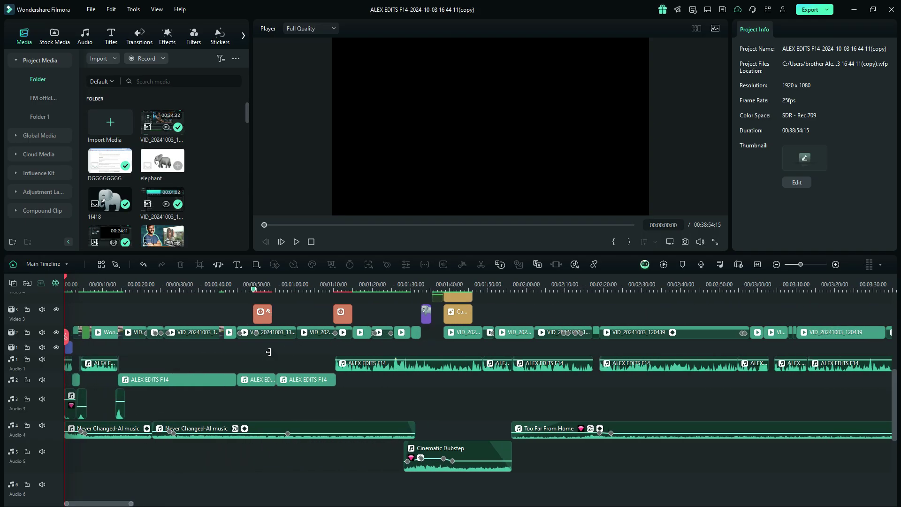
scroll(269, 352, "up", 1)
left_click_drag(99, 503, 336, 503)
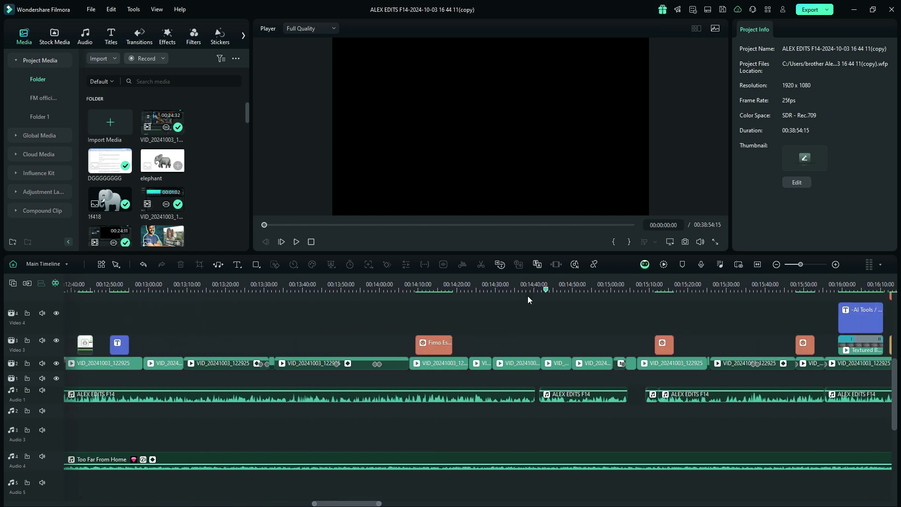